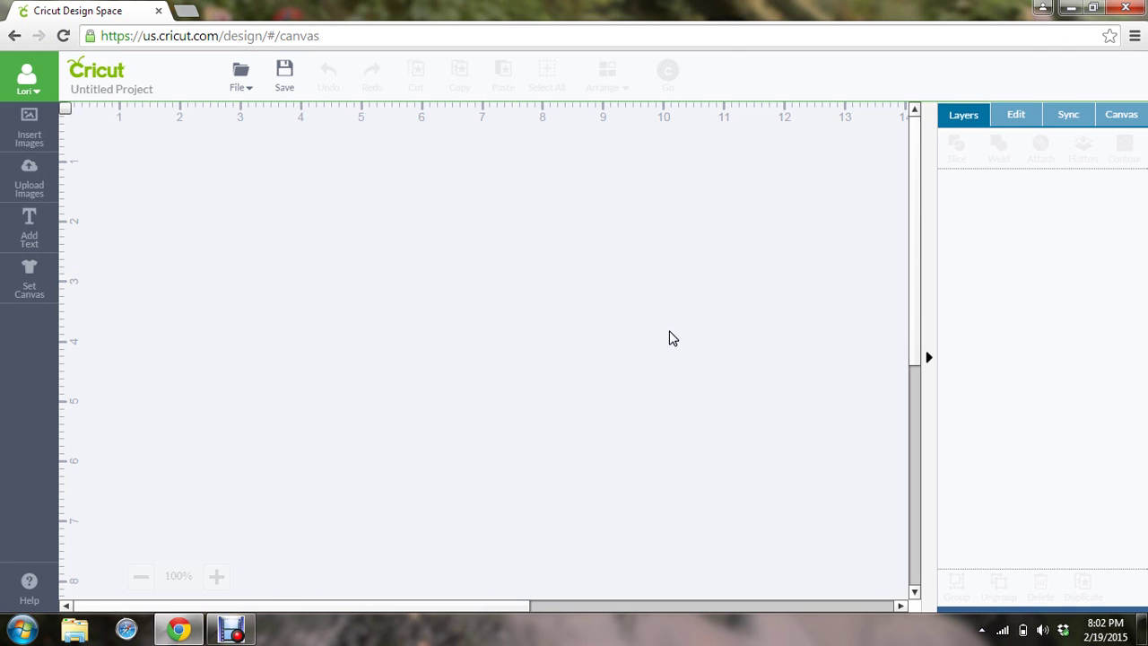
Step: Place a new empty text box on the untitled project's blank canvas with Add Text
left_click(47, 140)
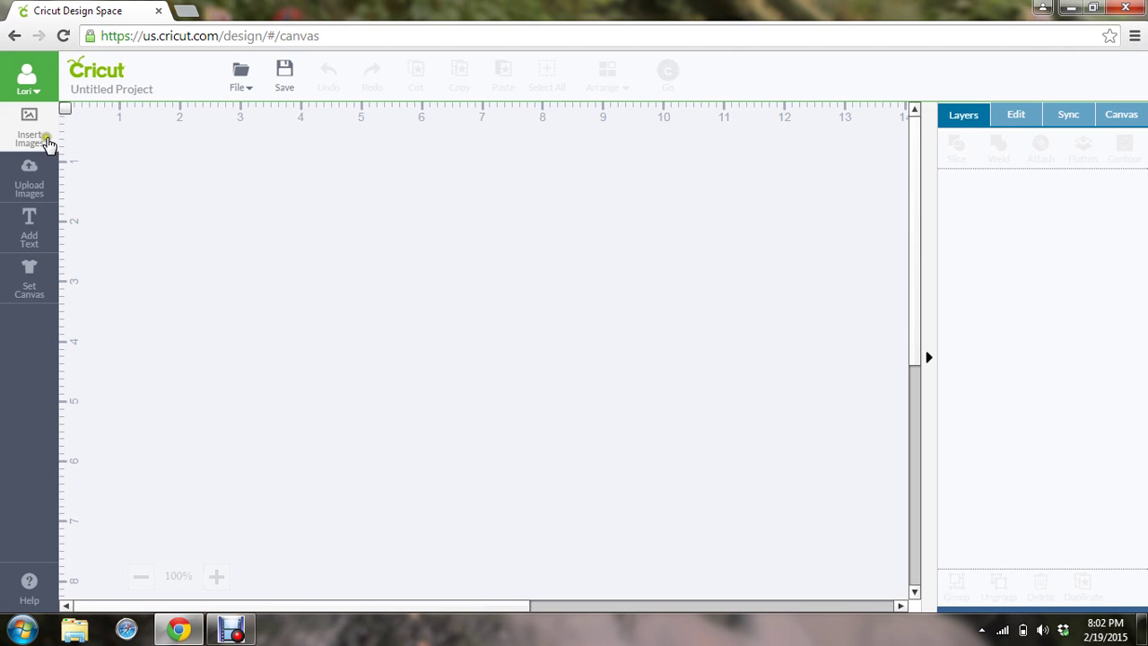
left_click(32, 231)
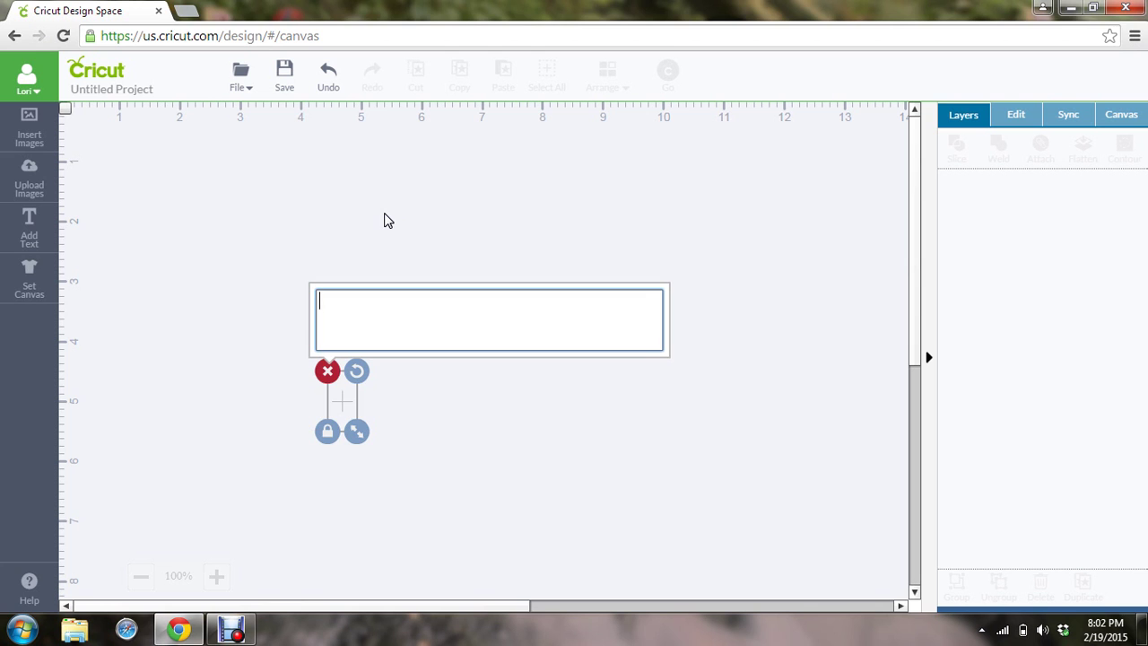
Step: Replace the empty box with a new one holding APRIL / SHOWERS / BRING MAY / FLOWERS in capitals
left_click(385, 221)
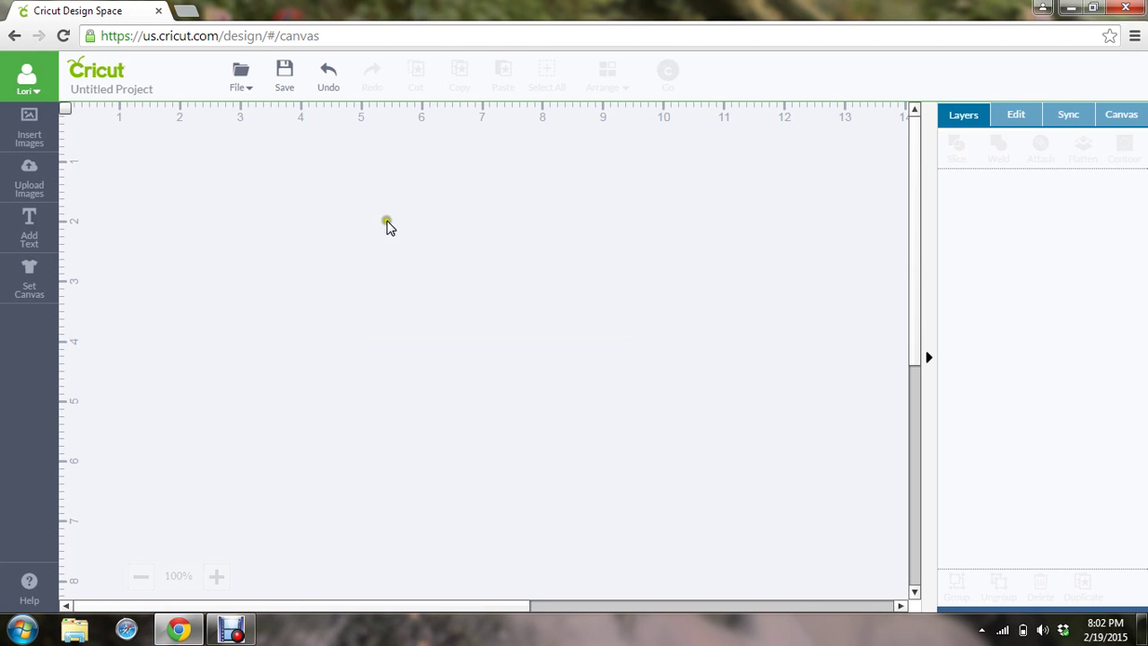
left_click(41, 238)
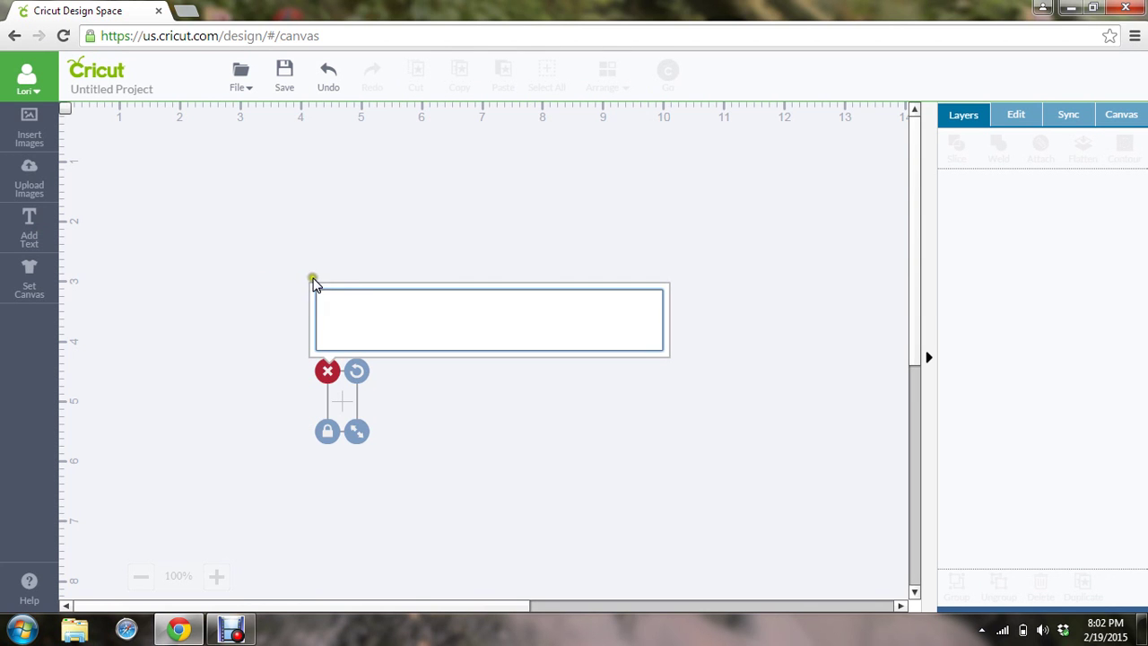
key("Caps_Lock")
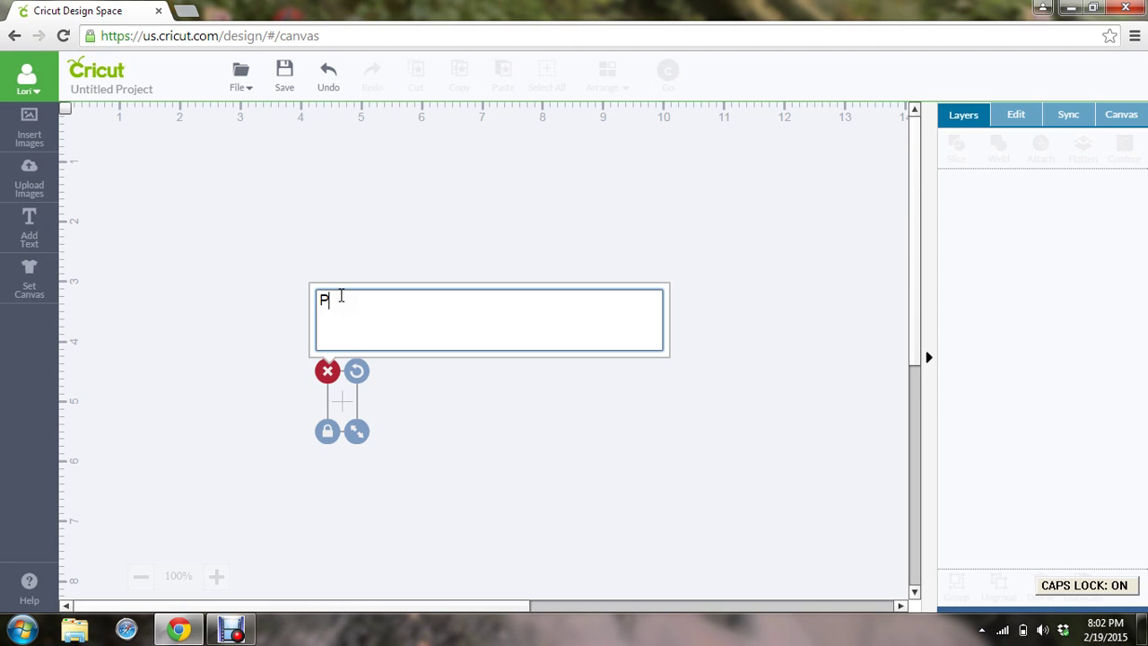
key("BackSpace")
type("APR")
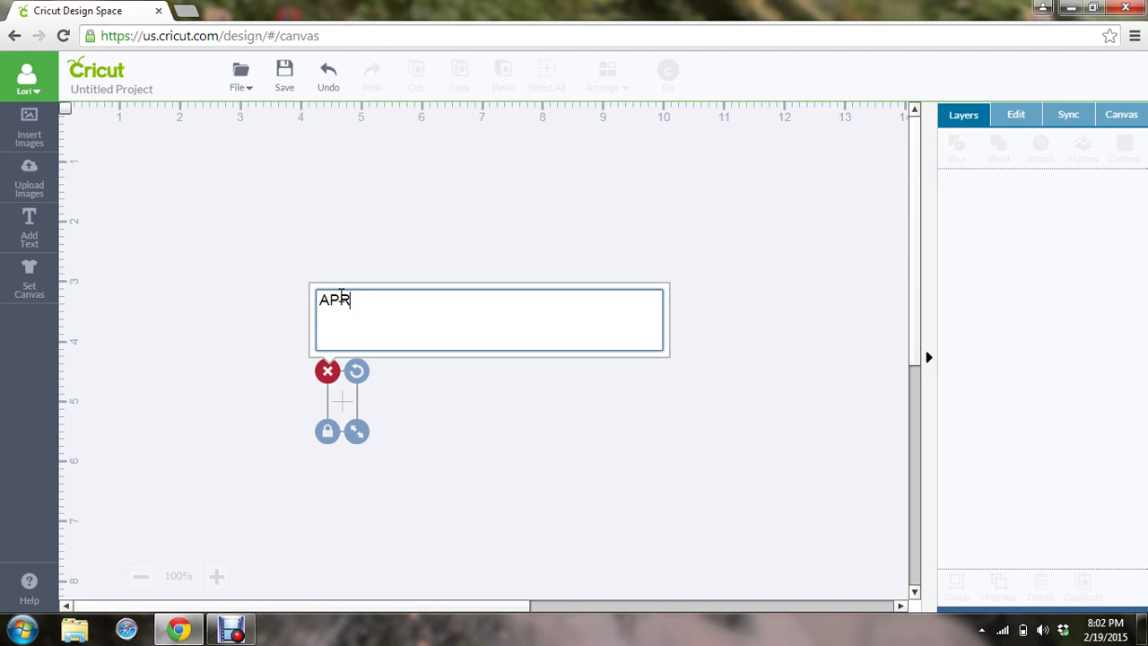
type("IL SHOW")
type("ER")
key("BackSpace")
key("BackSpace")
key("BackSpace")
key("BackSpace")
key("BackSpace")
key("BackSpace")
type("SHOWERS ")
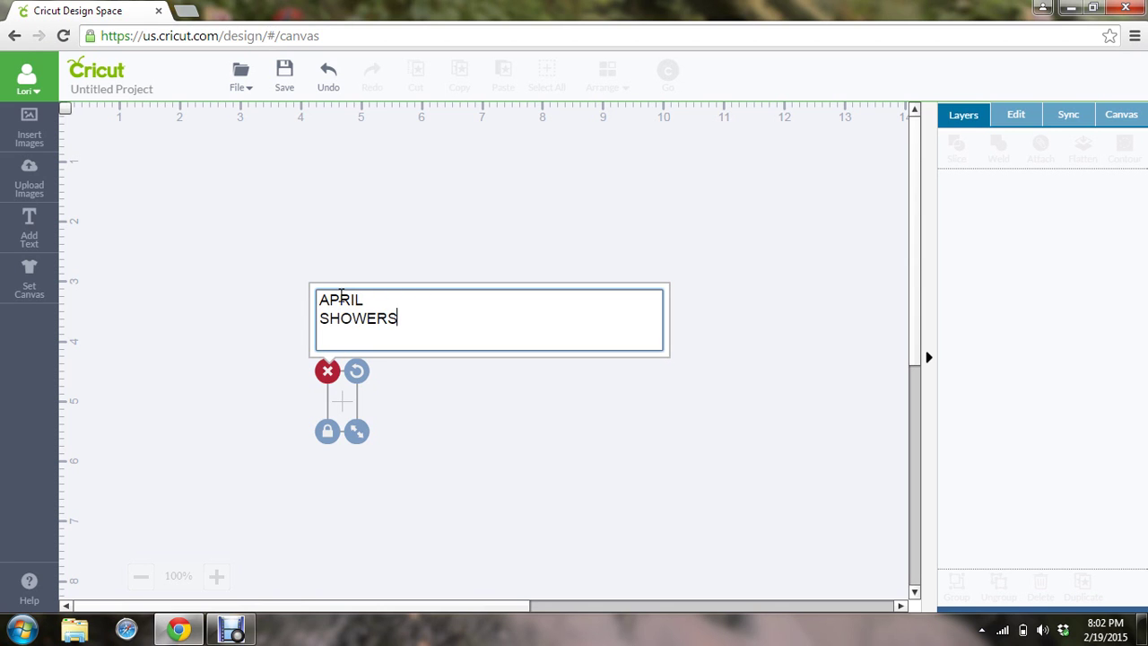
type("BRING MAY")
key("Return")
type("FLOWERS")
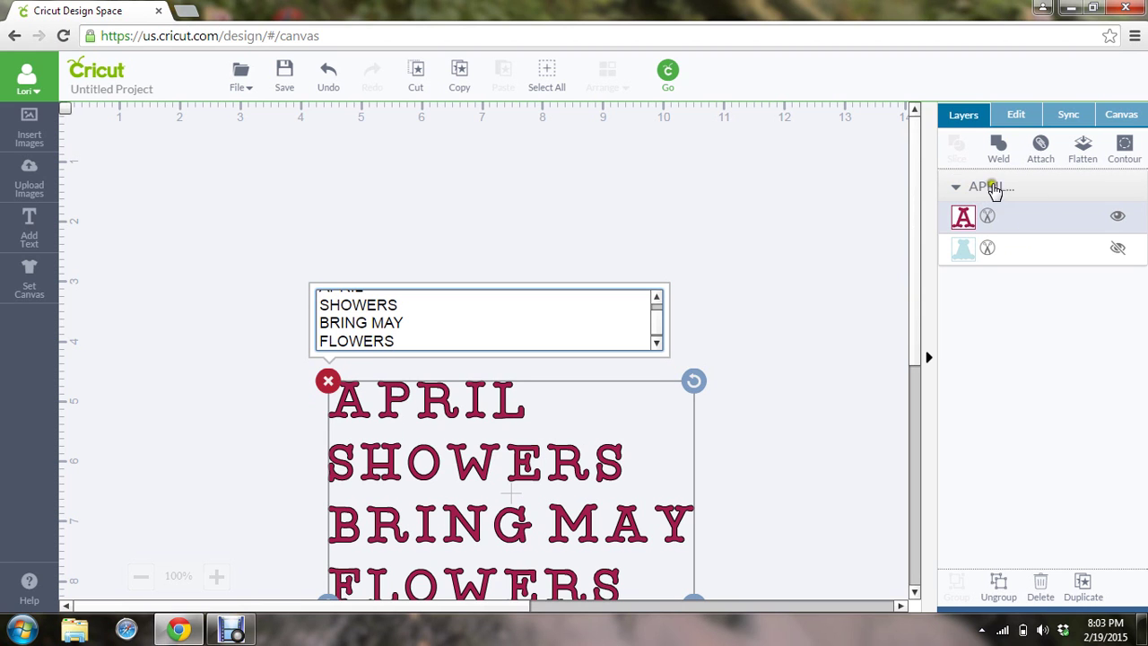
Step: Filter the font list to System Fonts and set the phrase's font to Impact
left_click(1013, 119)
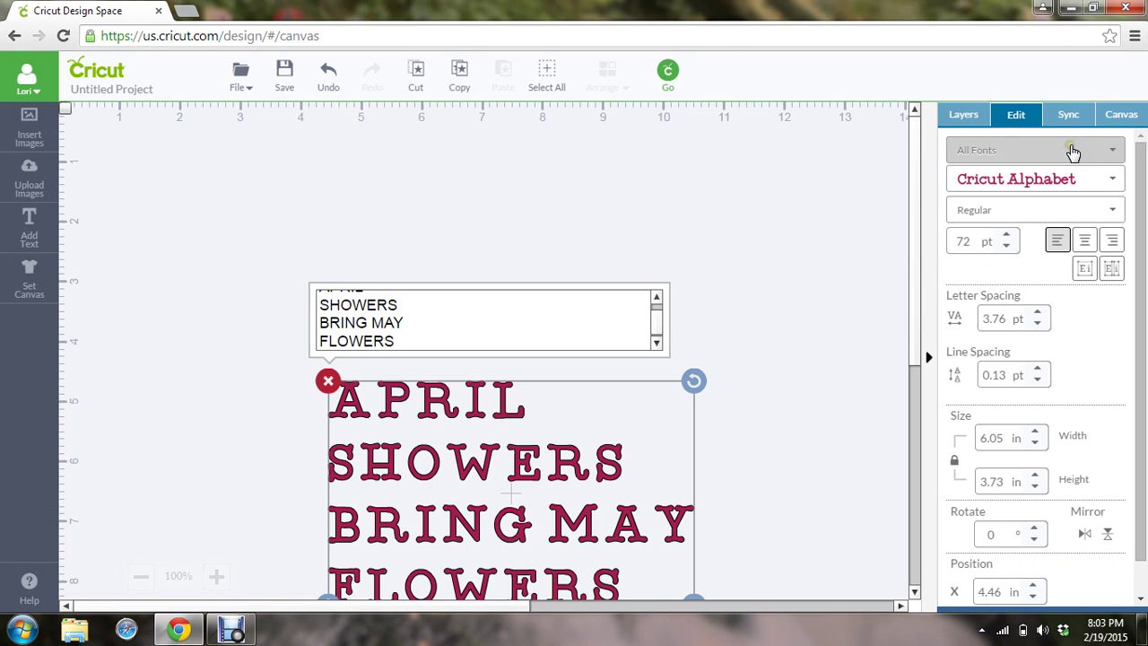
left_click(1111, 152)
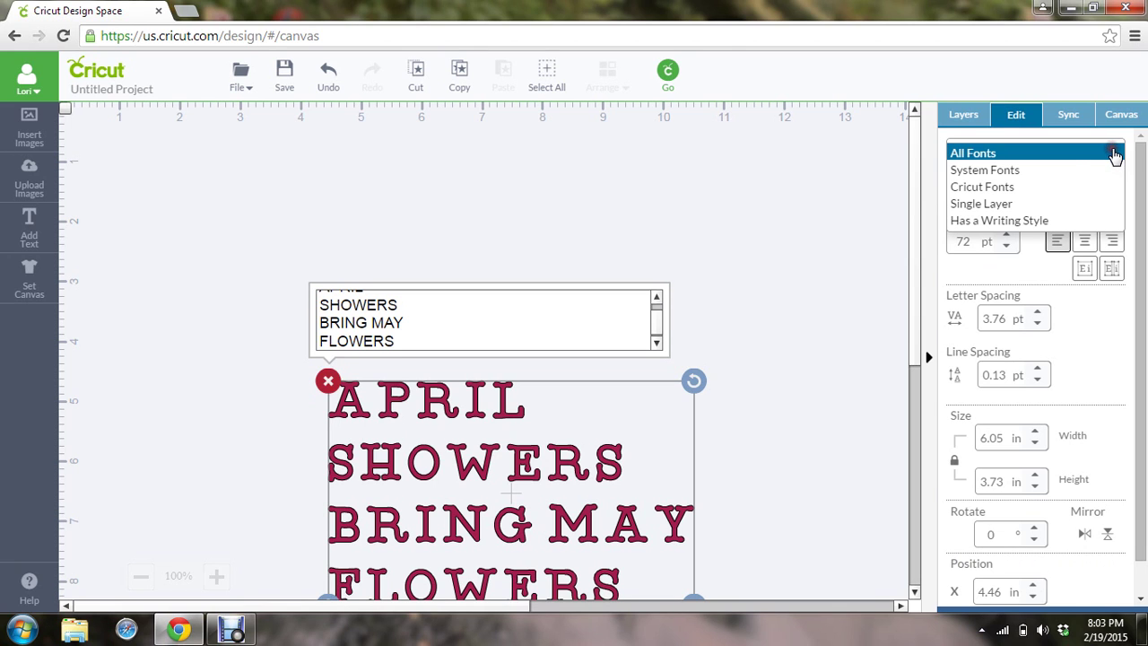
left_click(1020, 170)
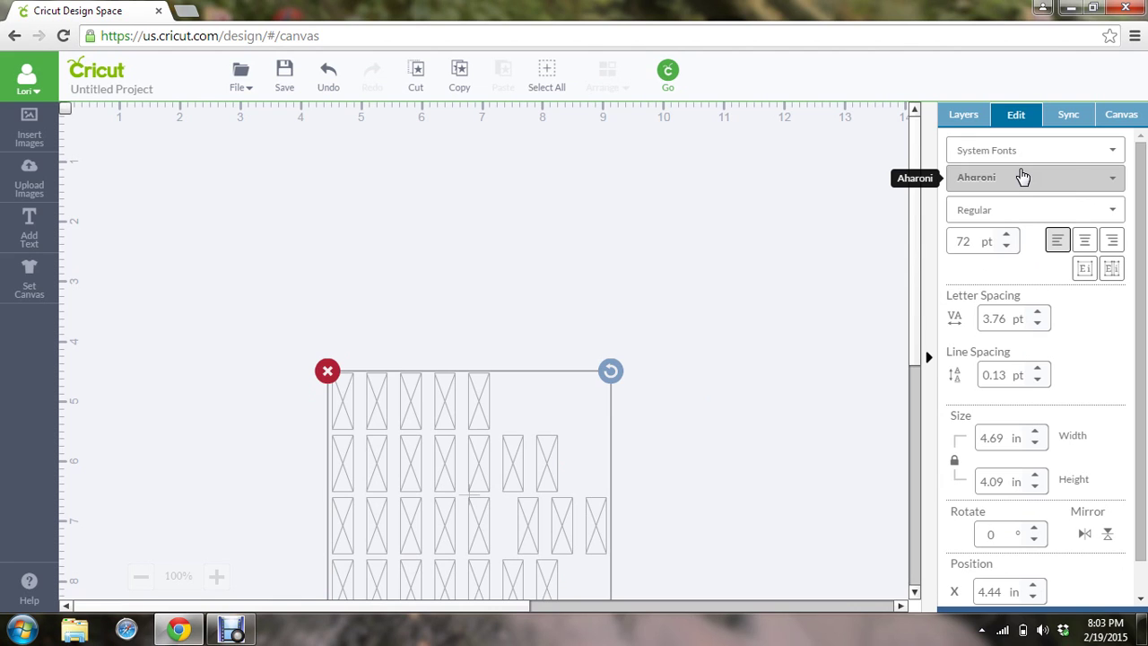
left_click(1110, 178)
left_click(1112, 182)
left_click(1110, 180)
left_click(1116, 216)
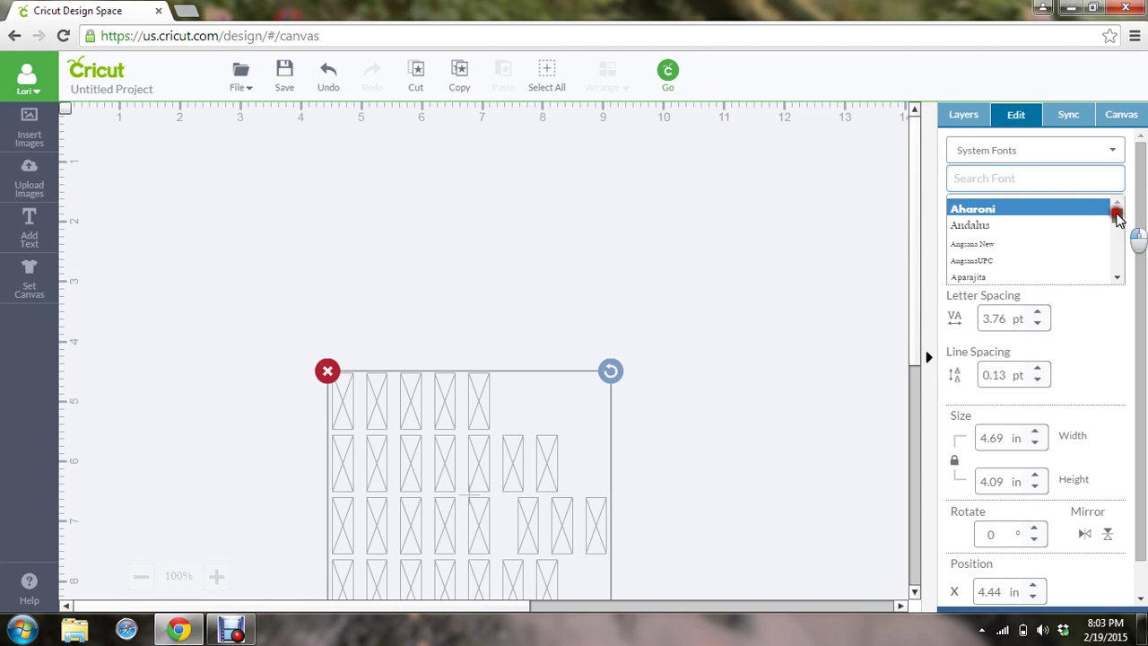
mouse_move(1116, 215)
left_mouse_down()
mouse_move(1115, 238)
mouse_move(1112, 220)
left_mouse_up()
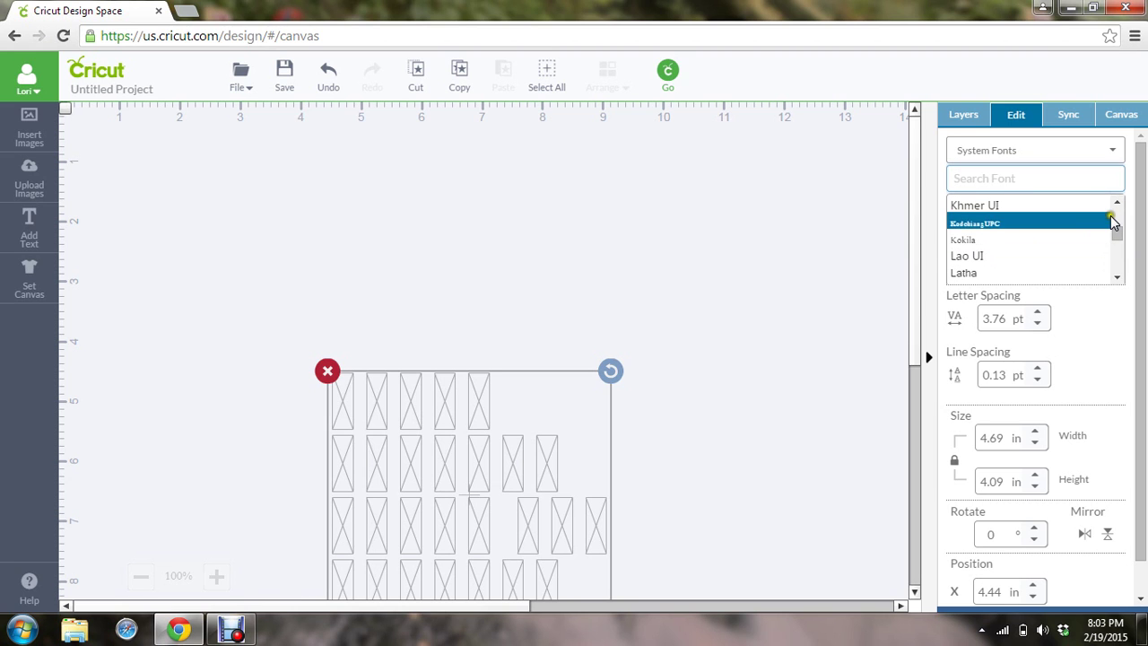
left_click(1116, 203)
left_click(1116, 203)
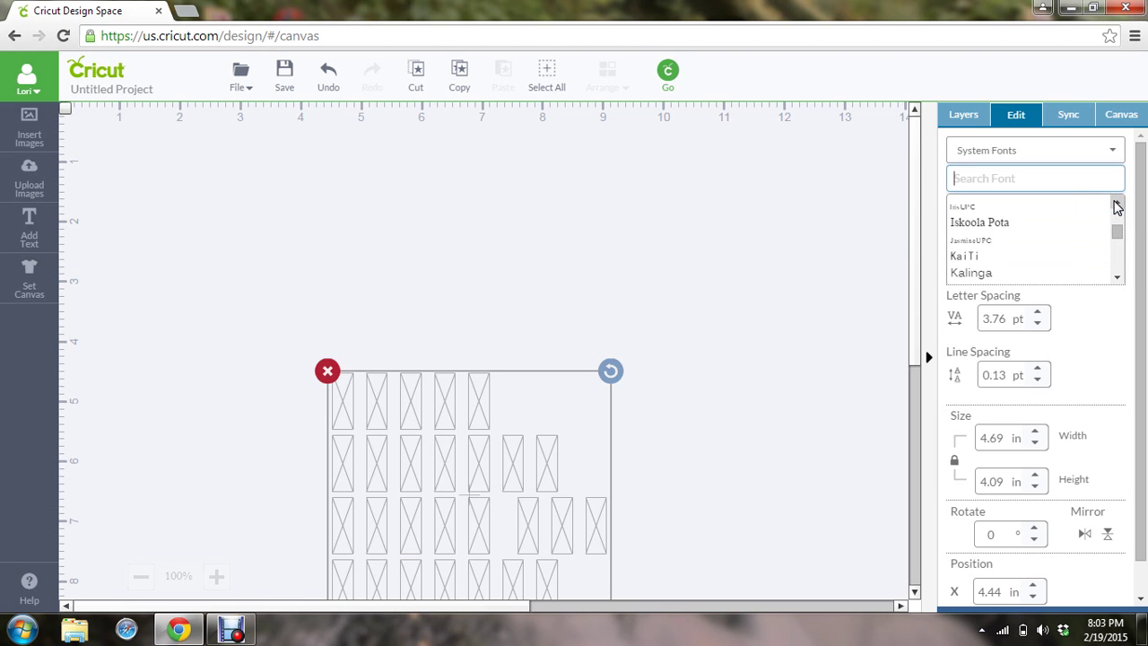
left_click(1116, 204)
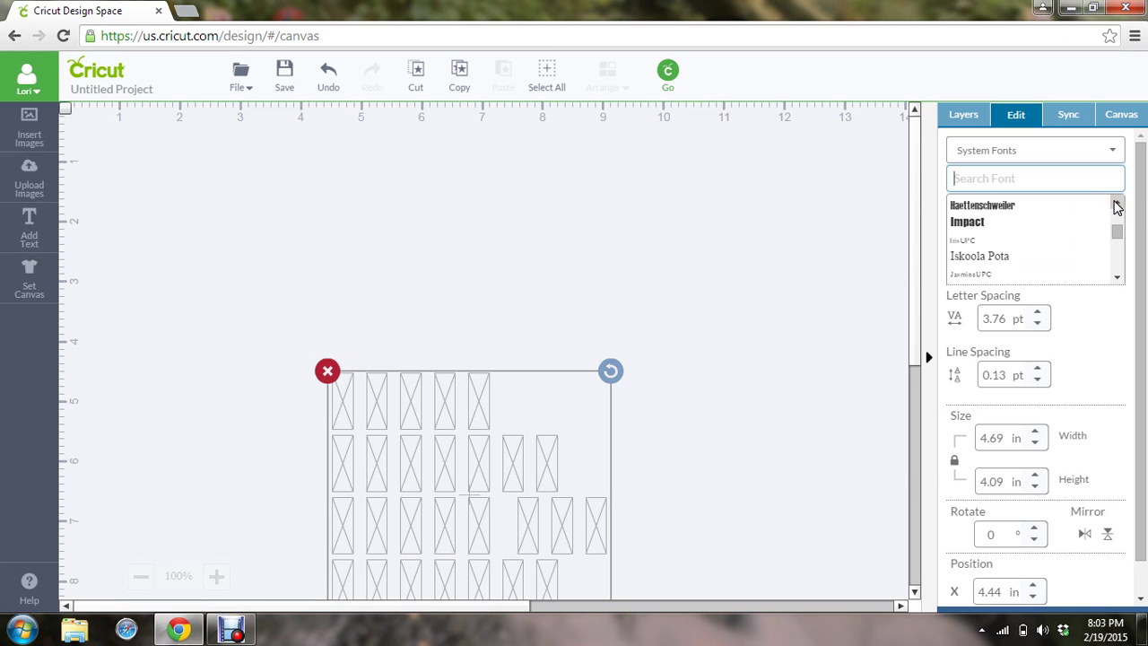
left_click(977, 222)
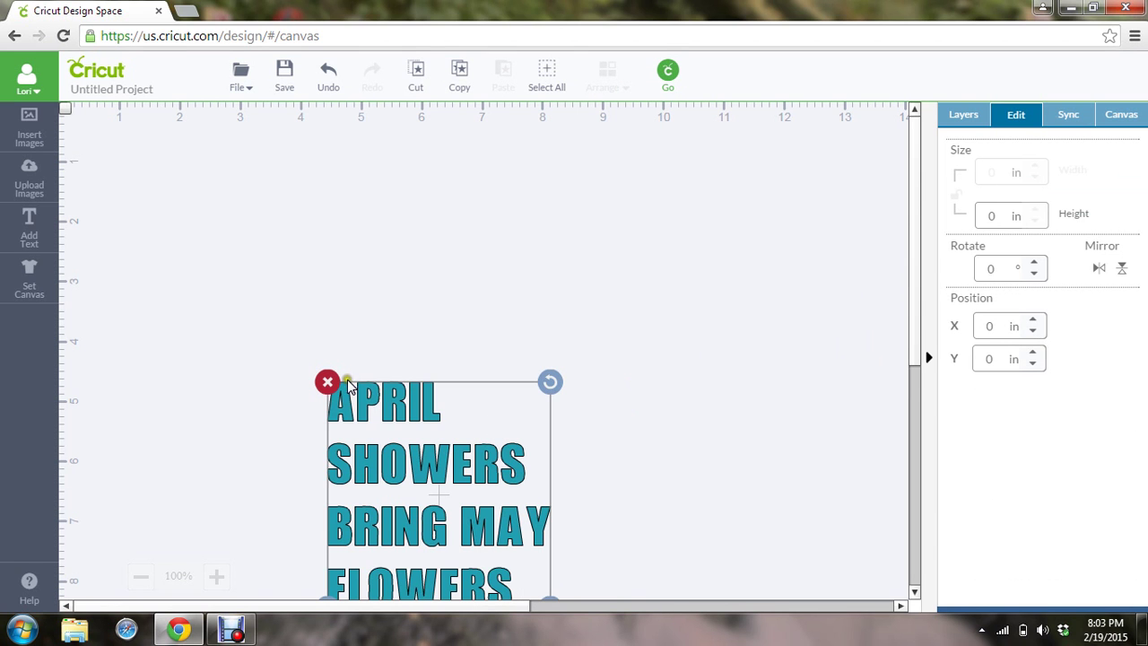
Step: Move the phrase to the top left, enlarge it, and centre-align its lines
left_click_drag(431, 494, 186, 226)
left_click_drag(306, 341, 571, 509)
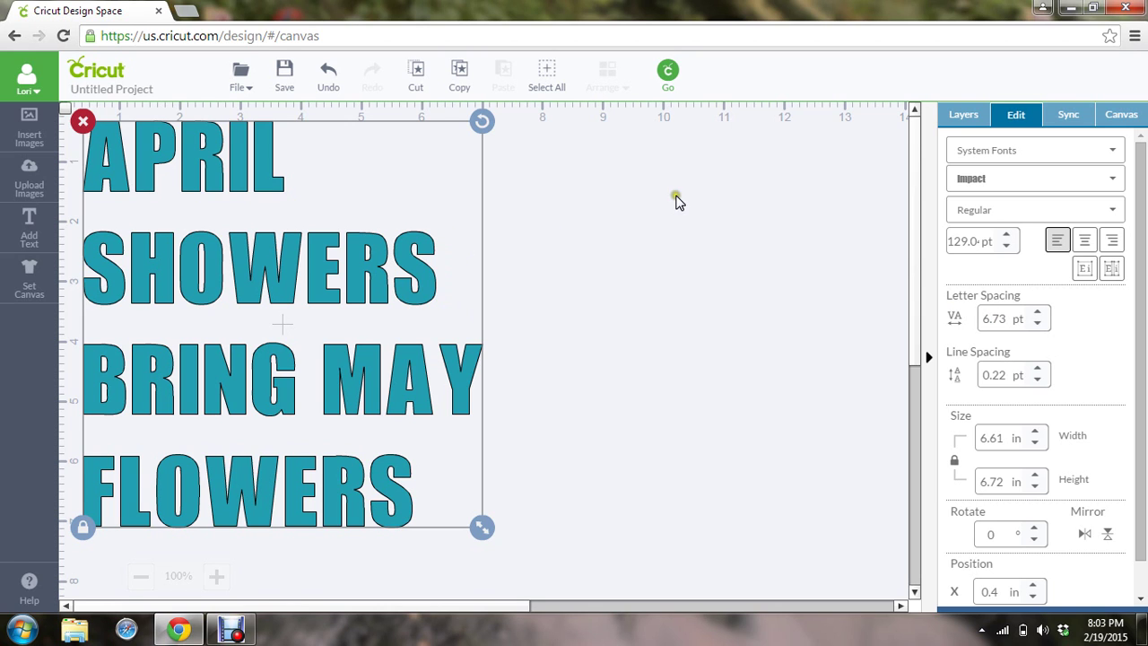
left_click(1083, 244)
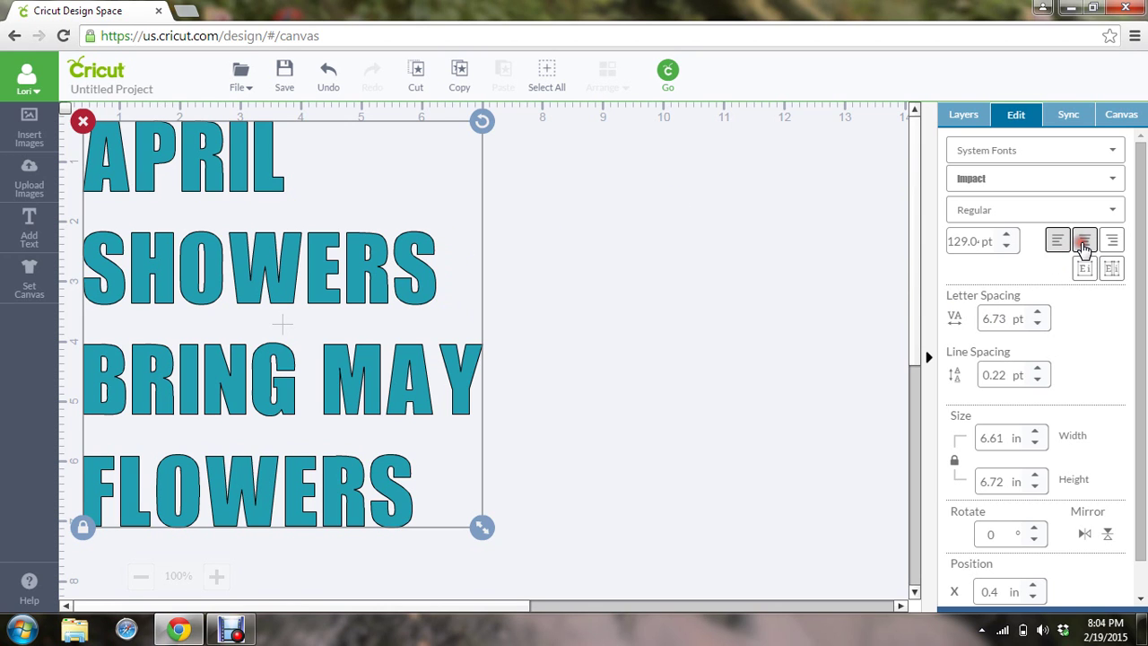
left_click(1084, 244)
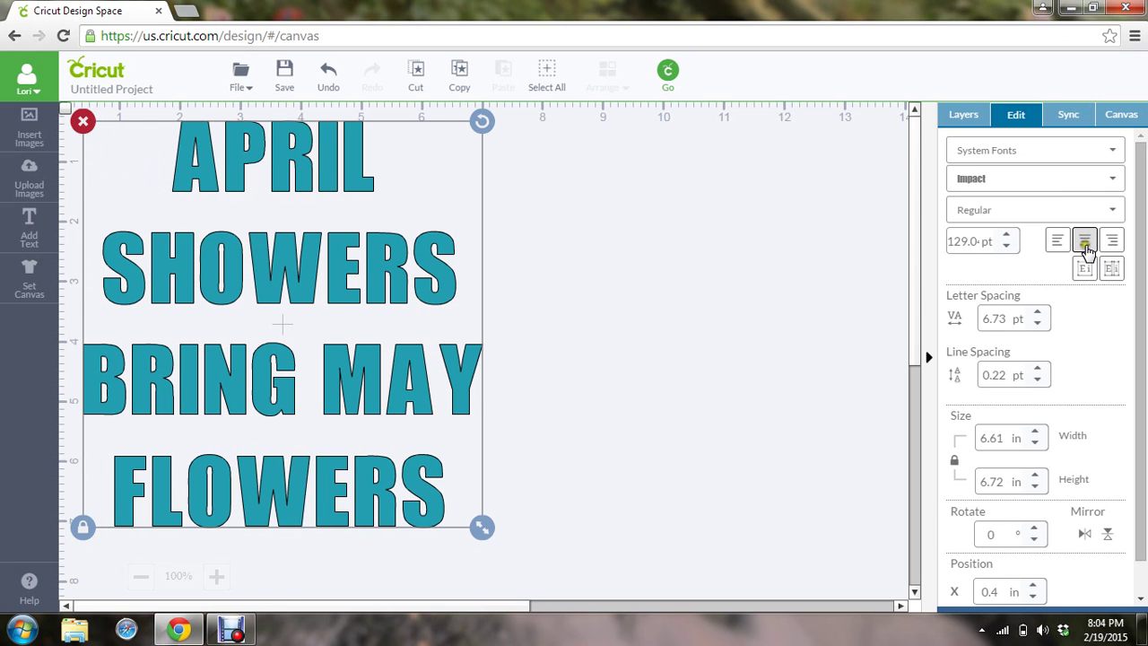
Step: Tighten the letter spacing to 1.73 pt and the line spacing to -2.78 pt
left_click(968, 323)
left_click(1016, 326)
left_click(1038, 324)
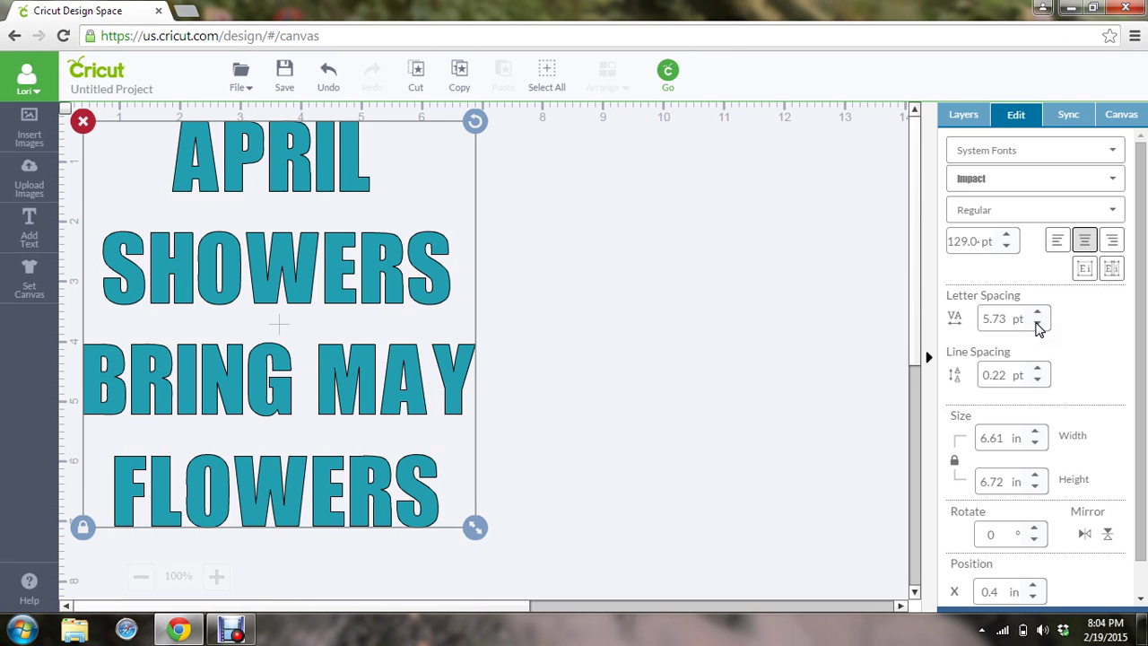
left_click(1038, 324)
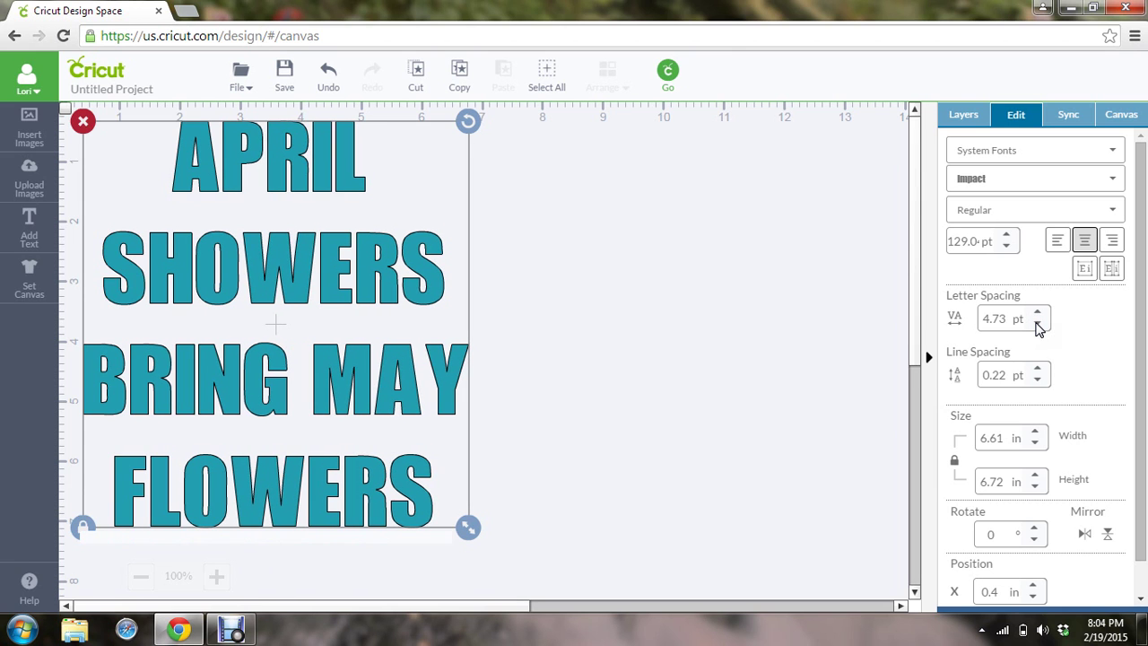
left_click(1037, 324)
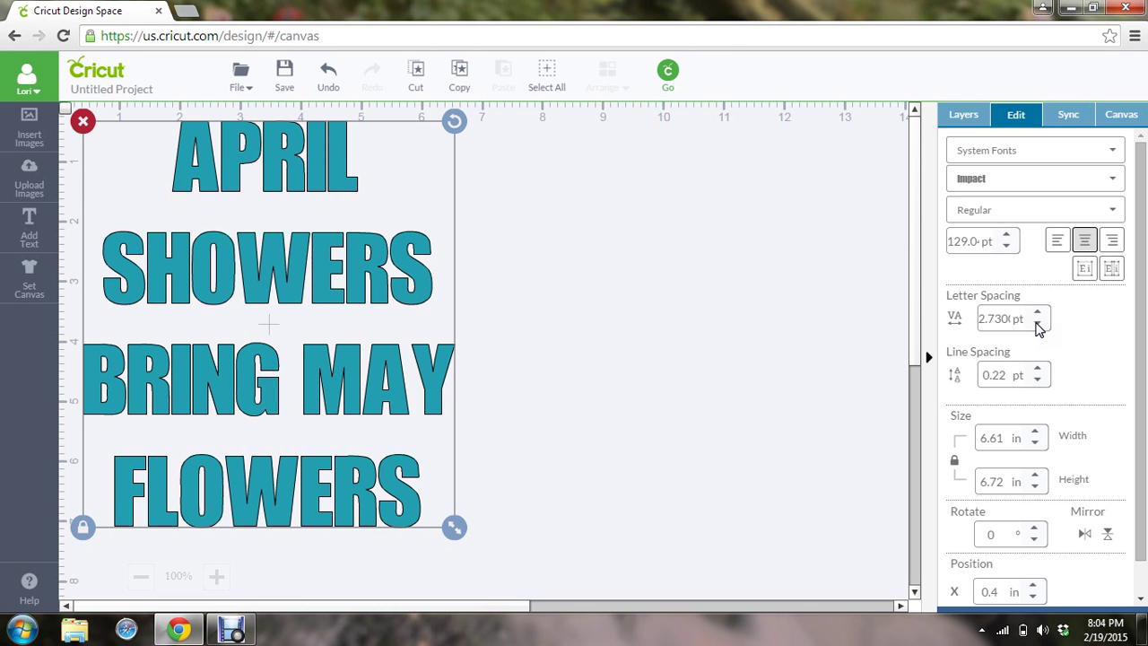
left_click(1036, 325)
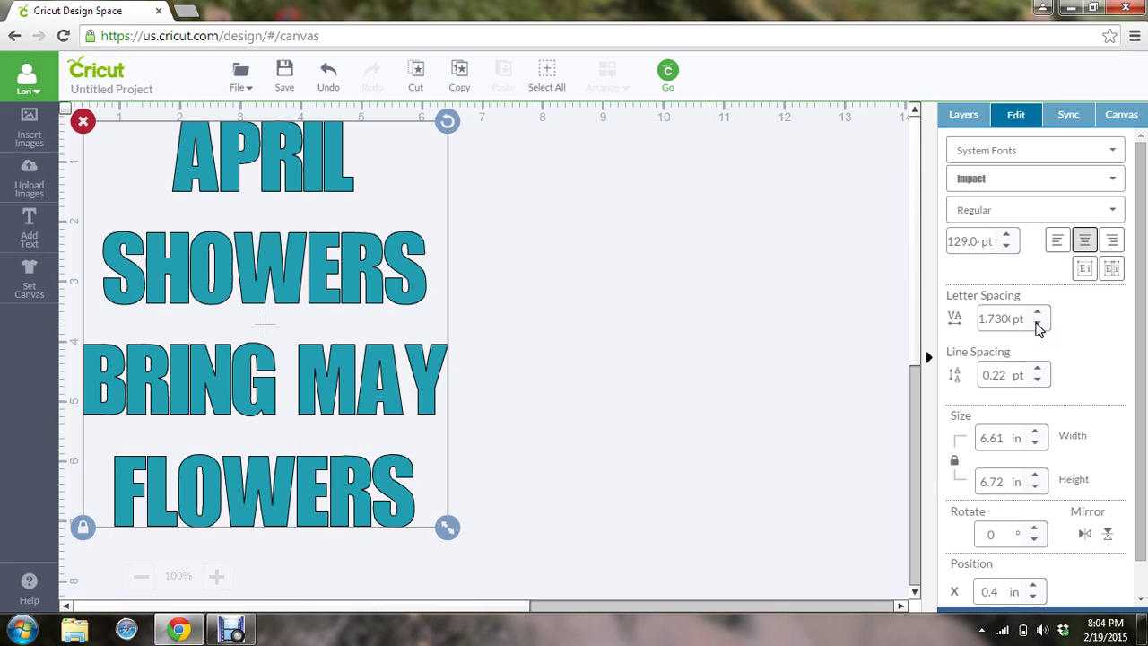
left_click(1037, 381)
left_click(1038, 381)
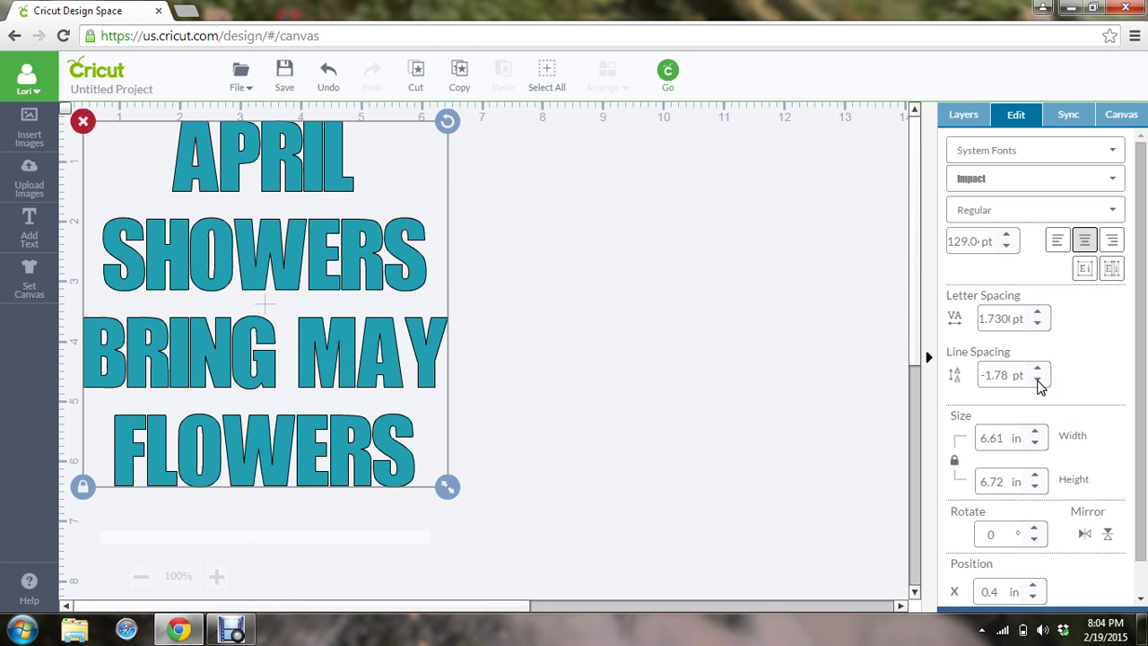
left_click(1037, 381)
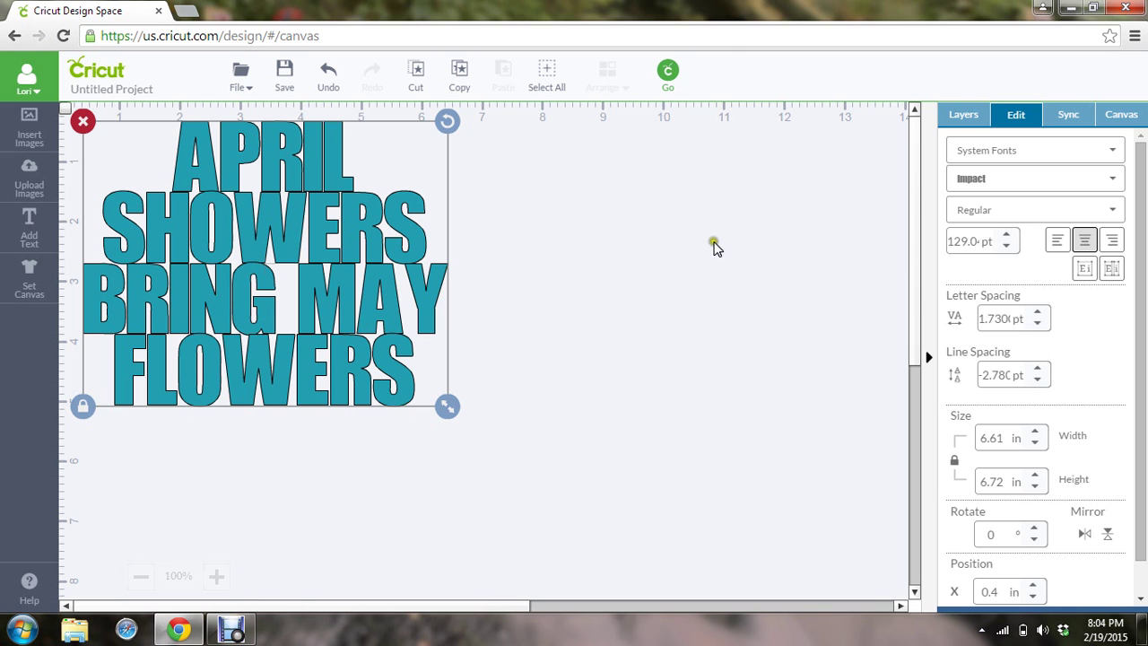
Step: Enlarge the phrase to 7.36 × 5.76 in so it fills more of the canvas
left_click(525, 265)
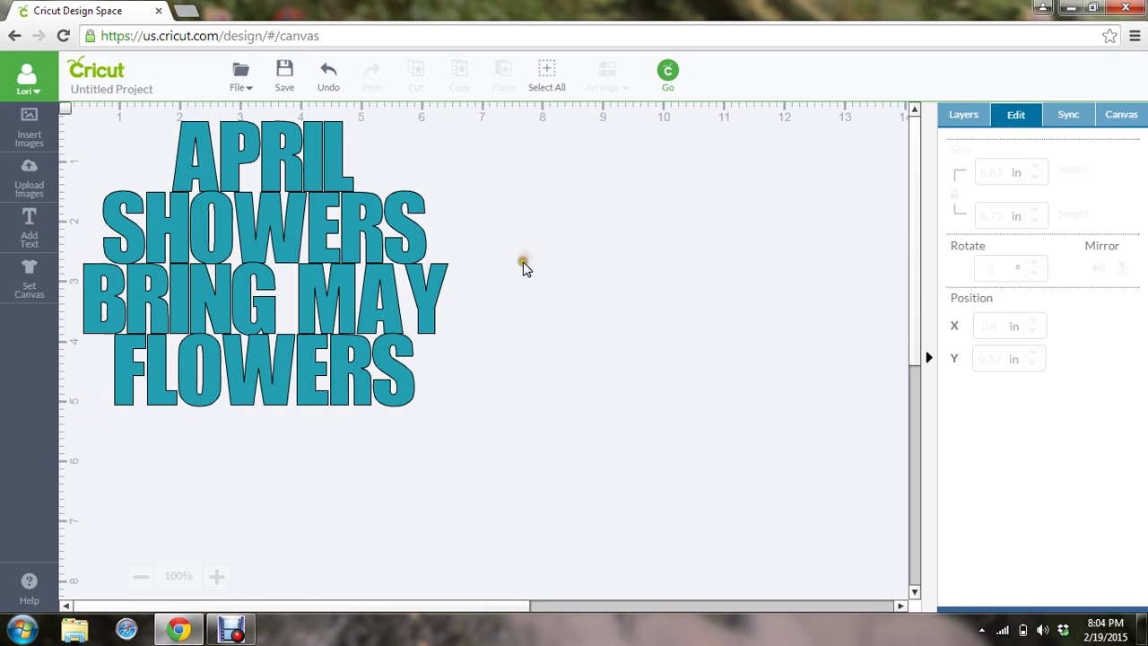
left_click(260, 238)
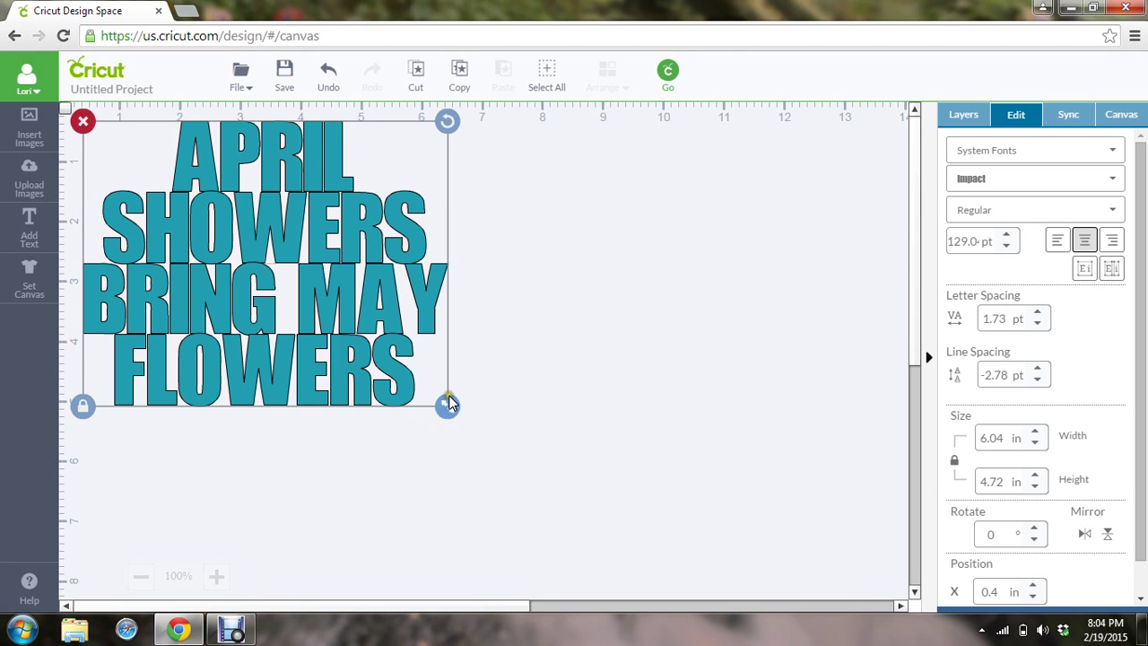
left_click_drag(449, 408, 527, 479)
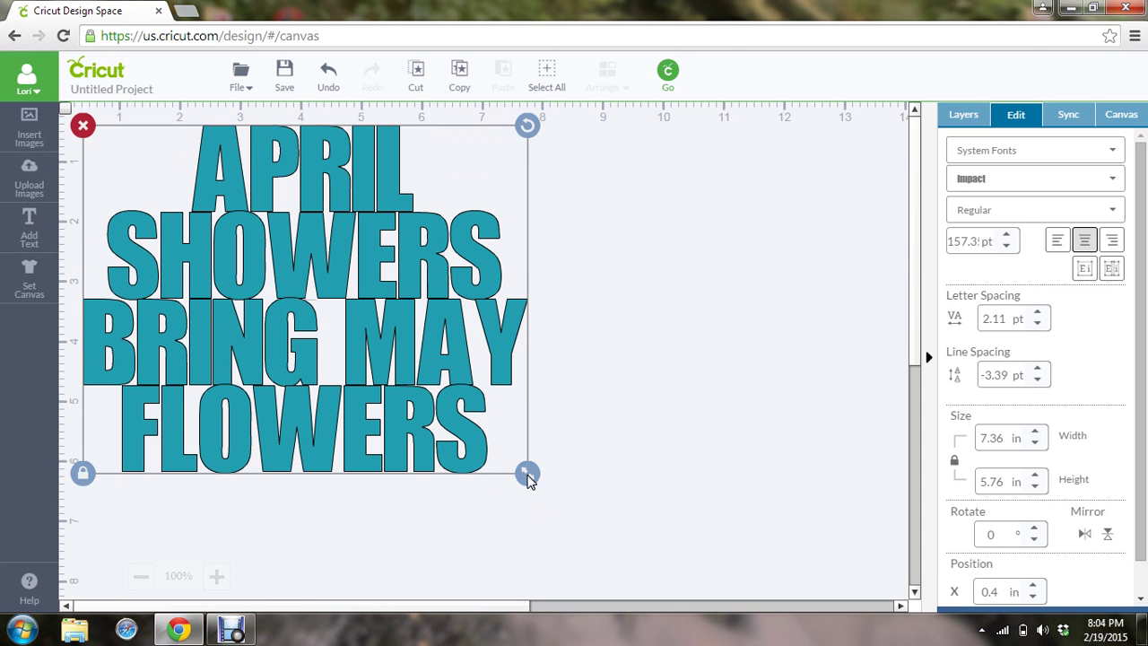
Step: Search the image library for TULIP and insert the purple tulip image onto the canvas
left_click(34, 188)
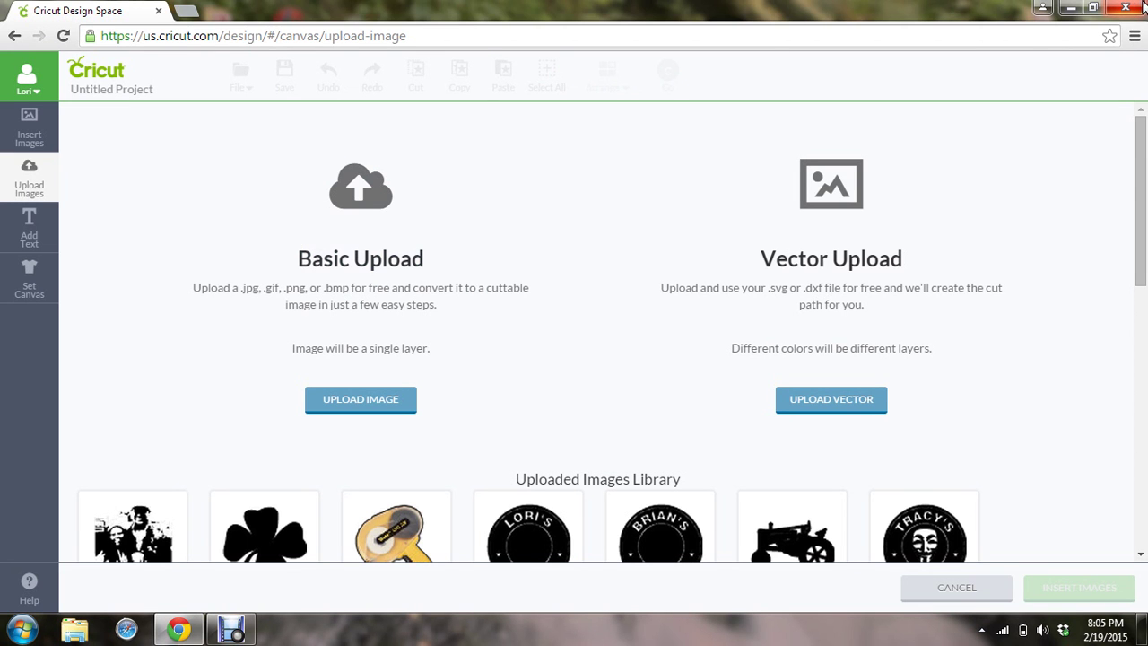
left_click(30, 134)
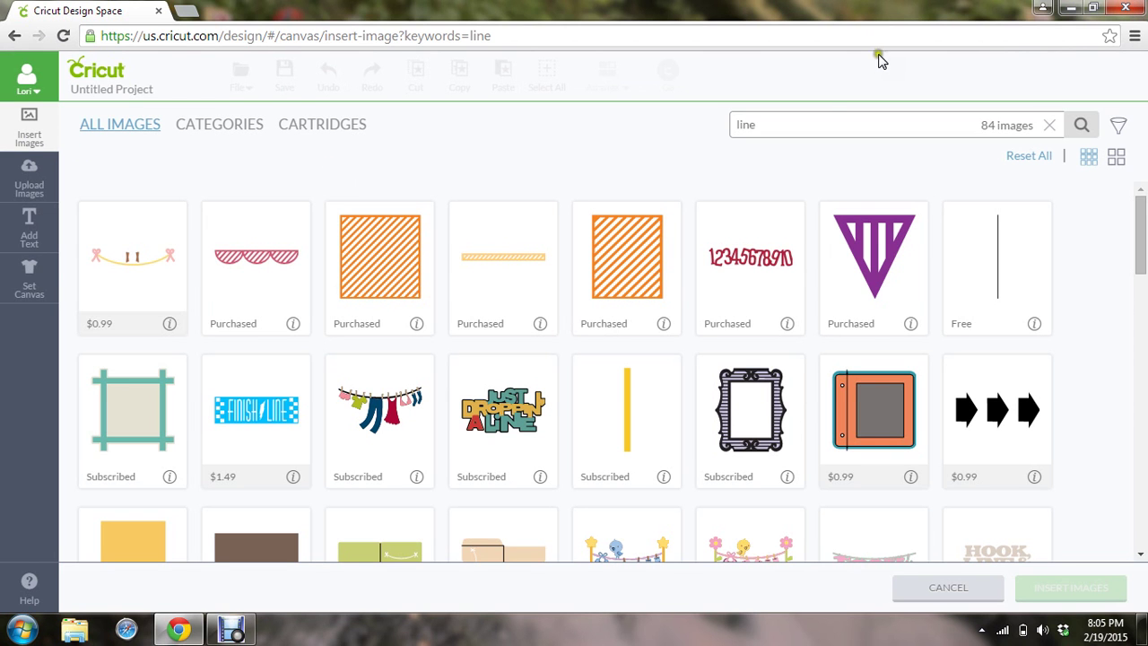
key("BackSpace")
key("BackSpace")
key("BackSpace")
key("BackSpace")
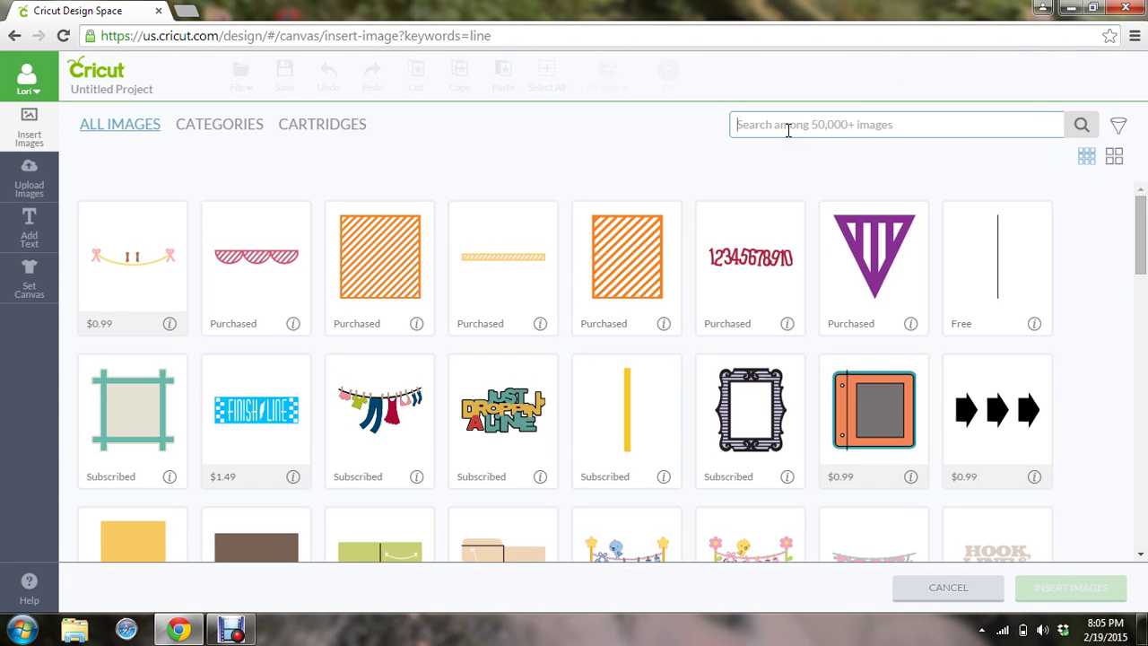
type("TULIP")
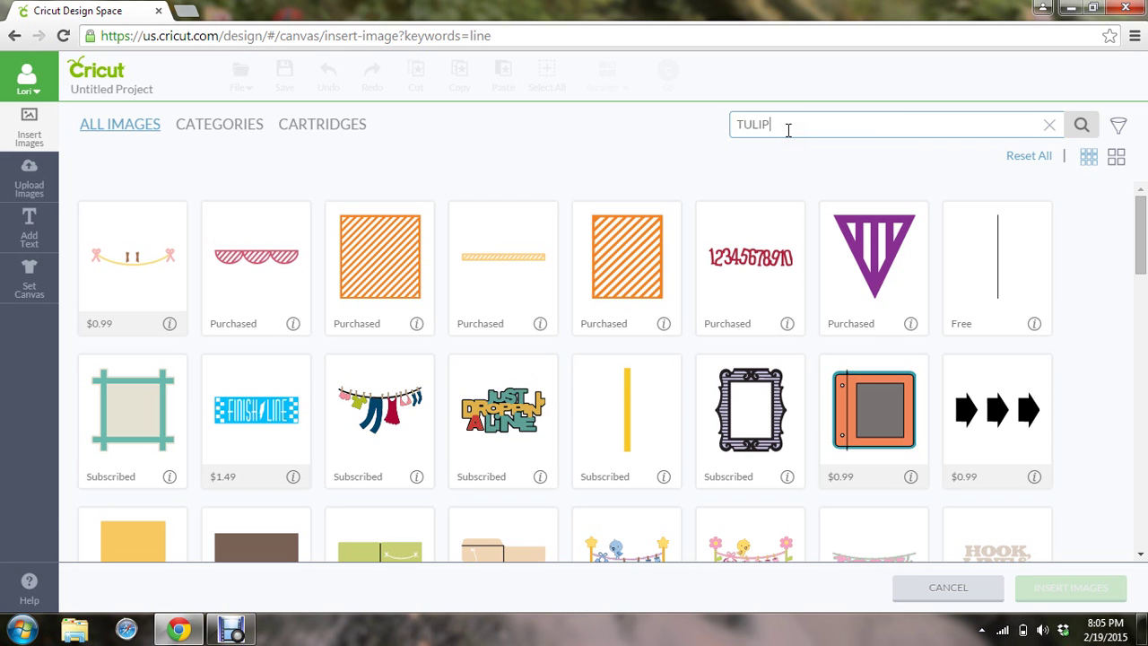
key("Return")
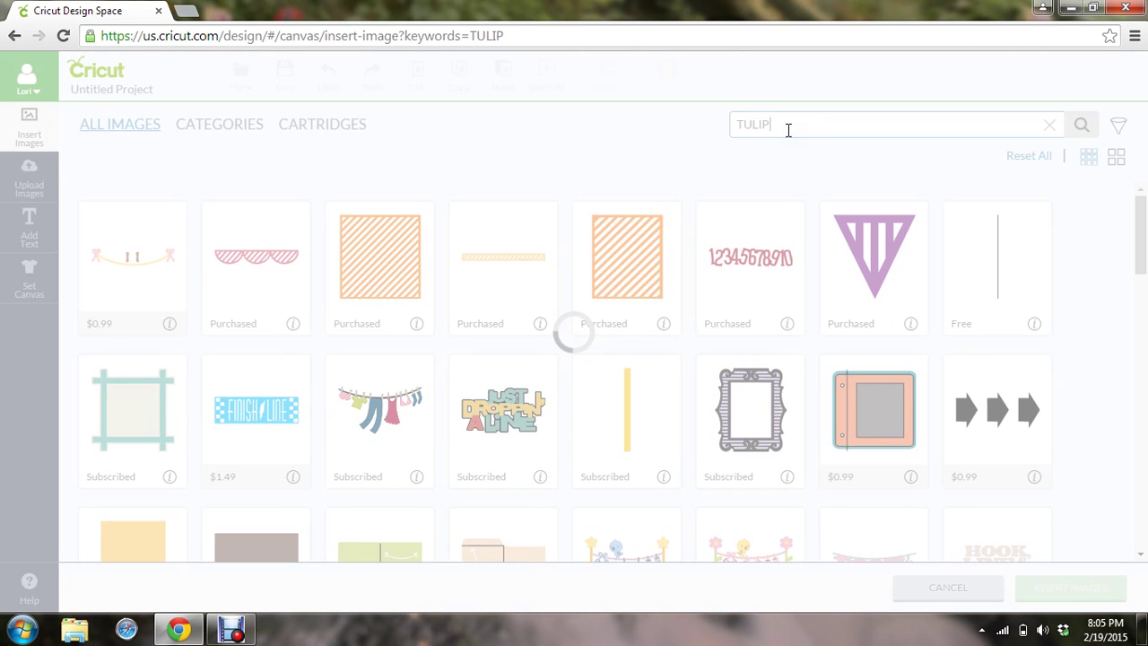
key("Caps_Lock")
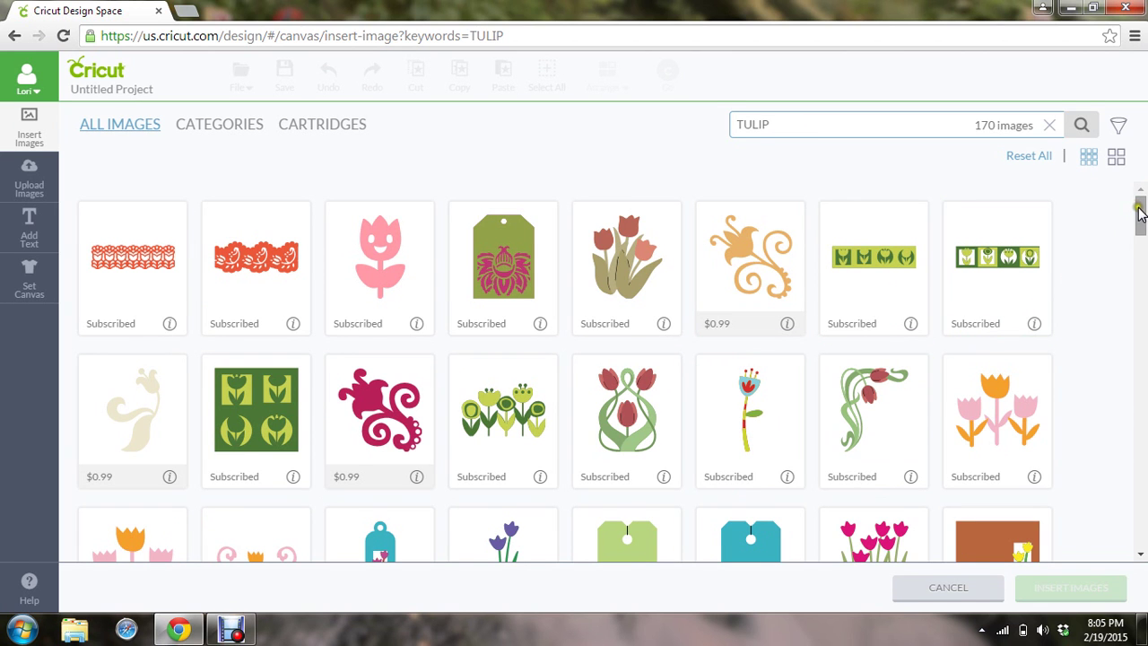
left_click_drag(1140, 215, 1140, 249)
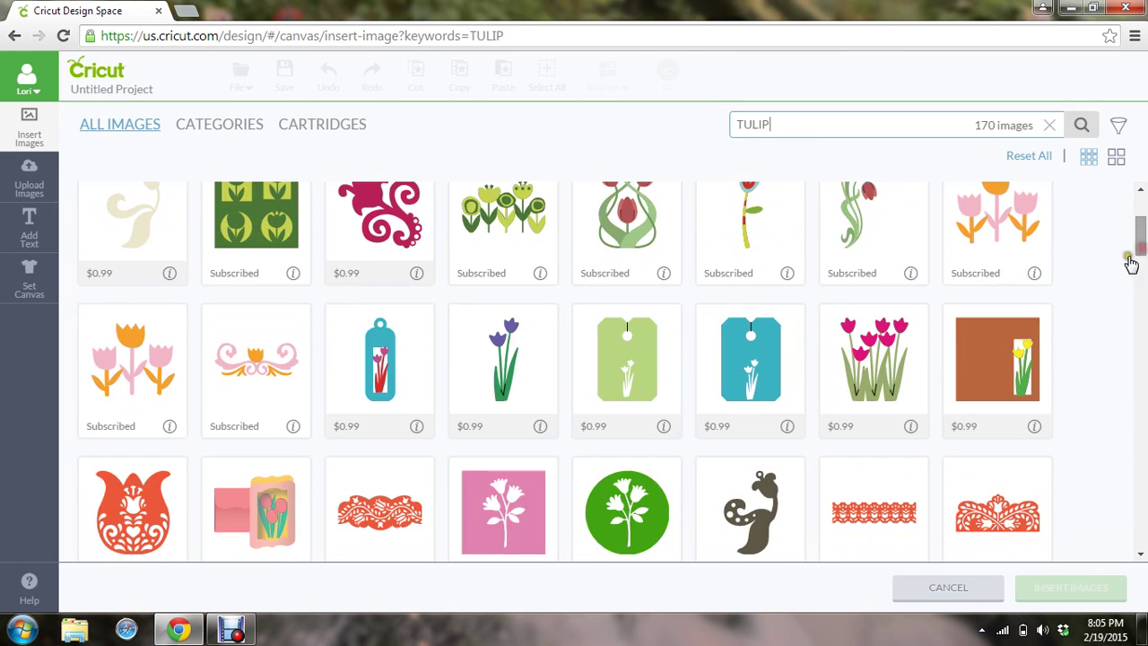
left_click(513, 378)
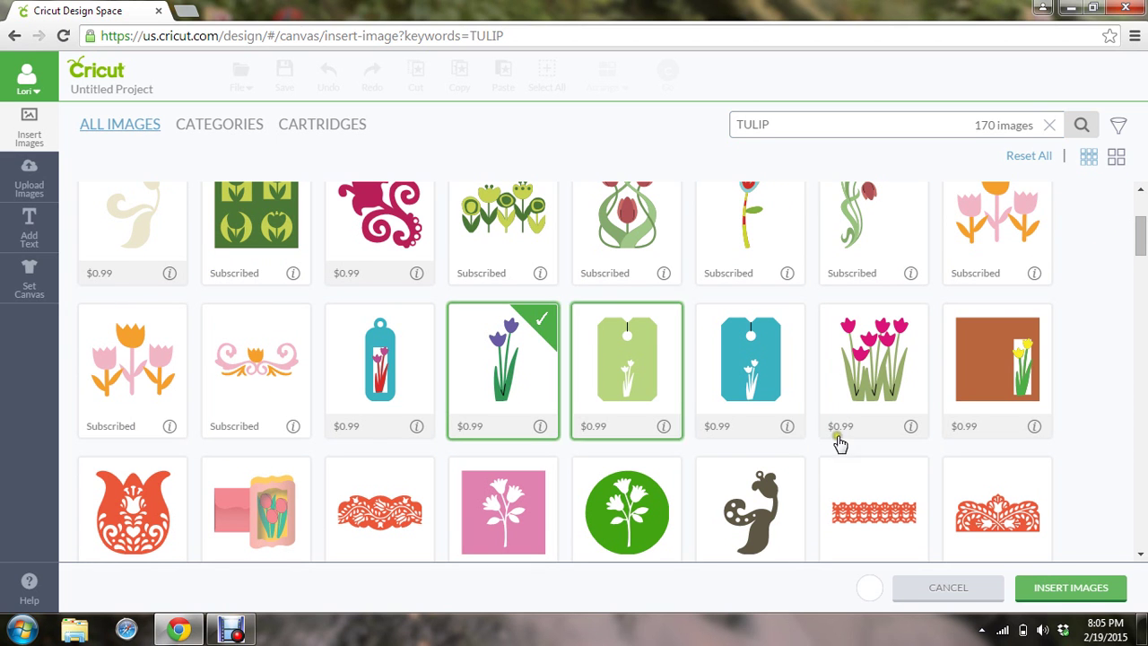
left_click(1059, 595)
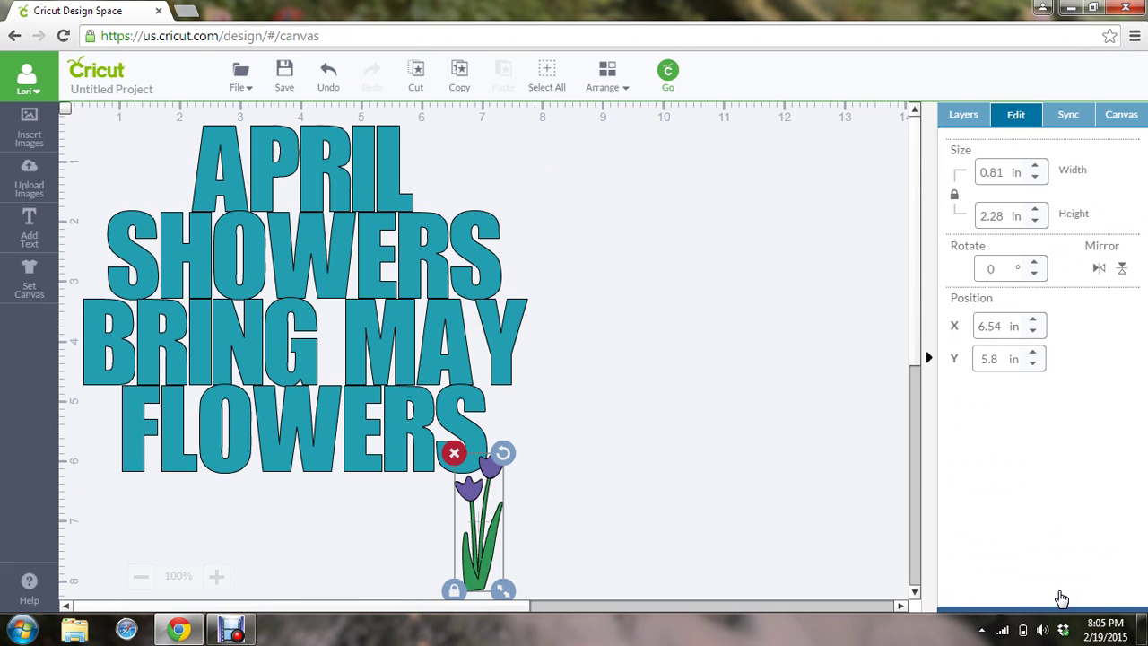
Step: Move the tulip beside the lettering, ungroup it, and delete the purple tulip-heads layer
left_click_drag(474, 529, 628, 246)
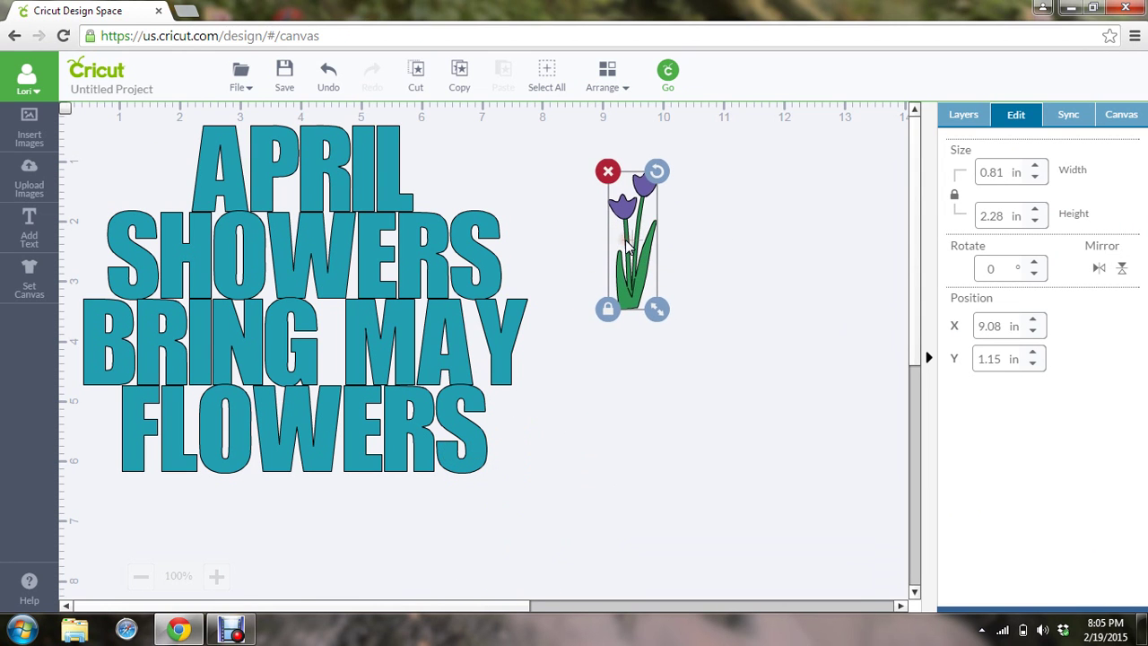
left_click(952, 117)
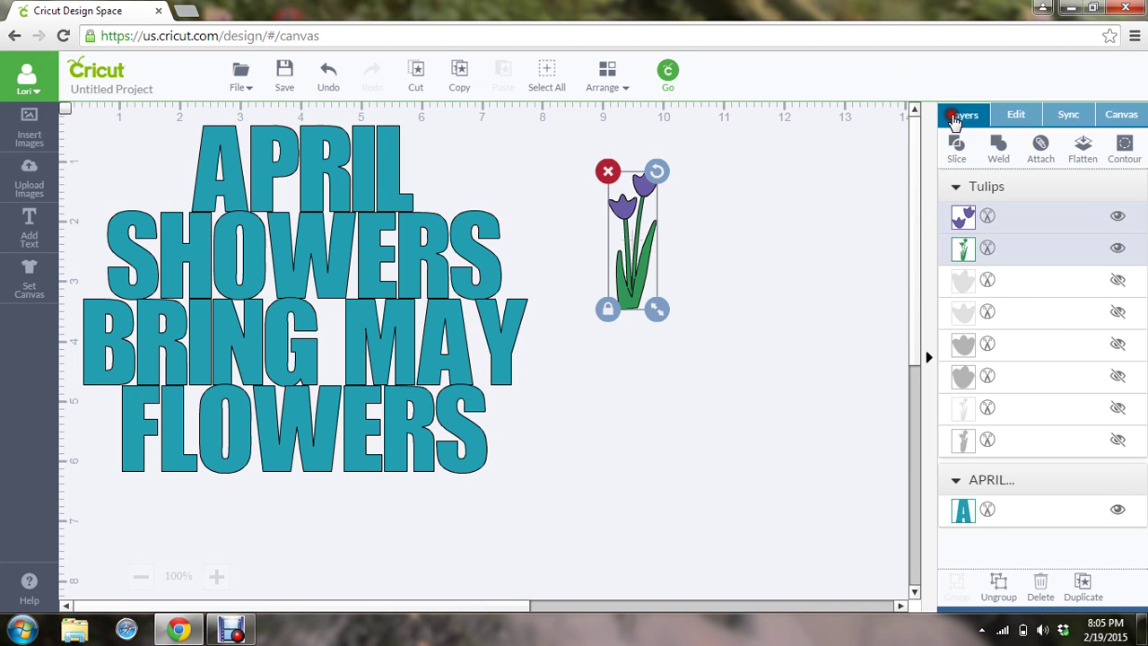
right_click(634, 219)
left_click(661, 244)
left_click(1012, 220)
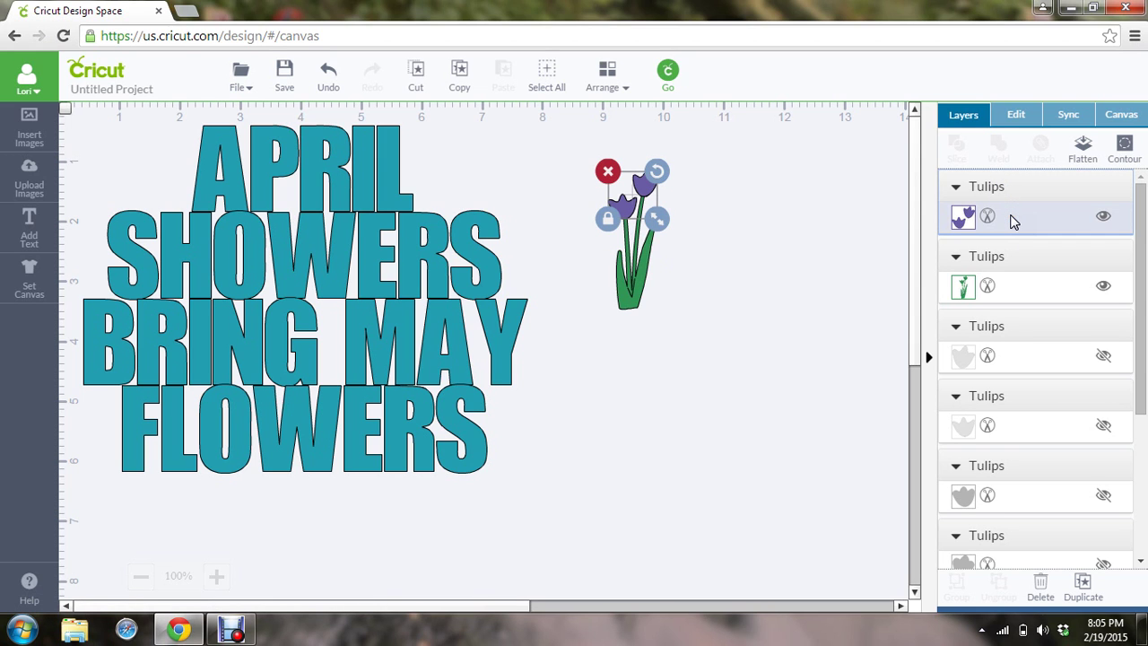
key("Delete")
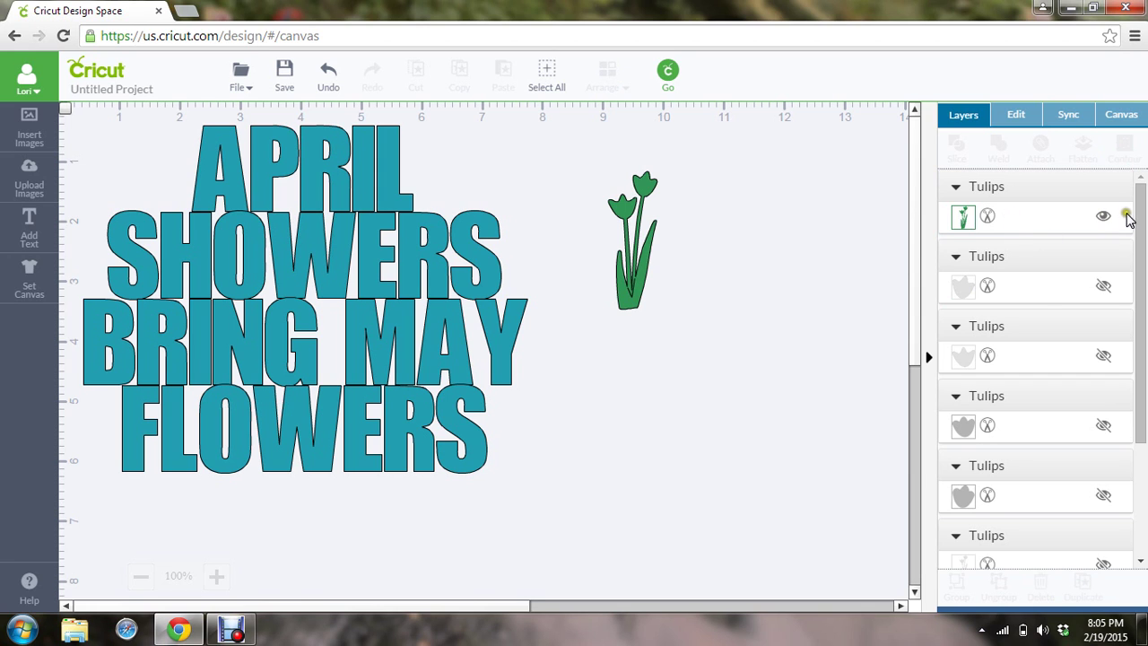
Step: Make all the hidden tulip layers visible in the Layers panel
left_click(1045, 285)
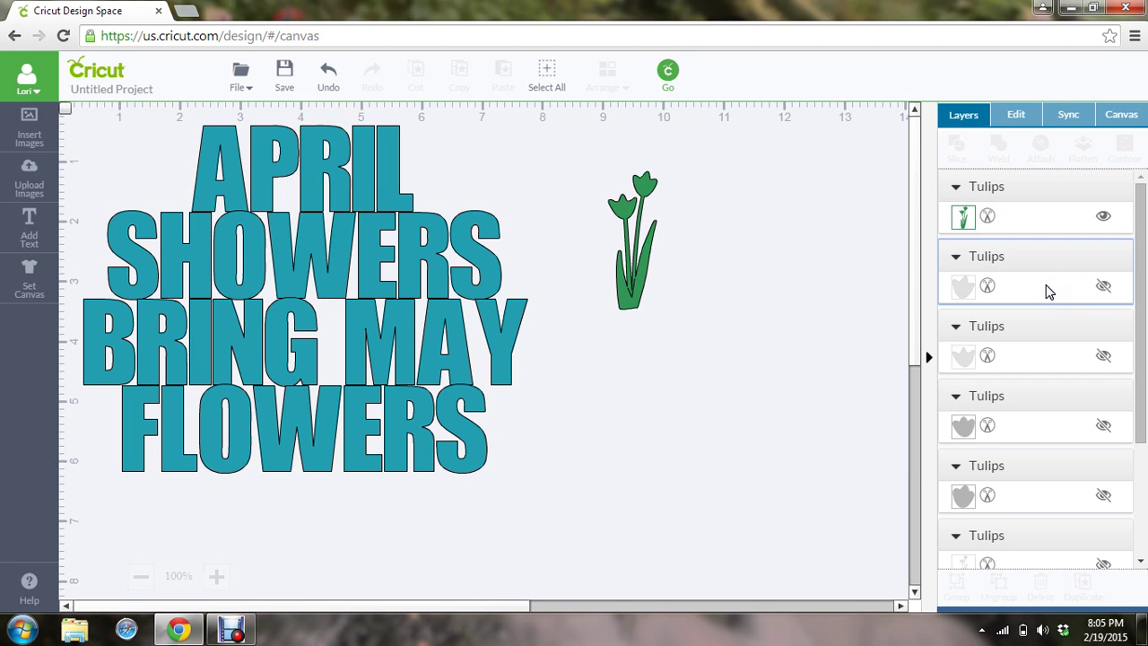
left_click(1043, 287)
left_click(1103, 285)
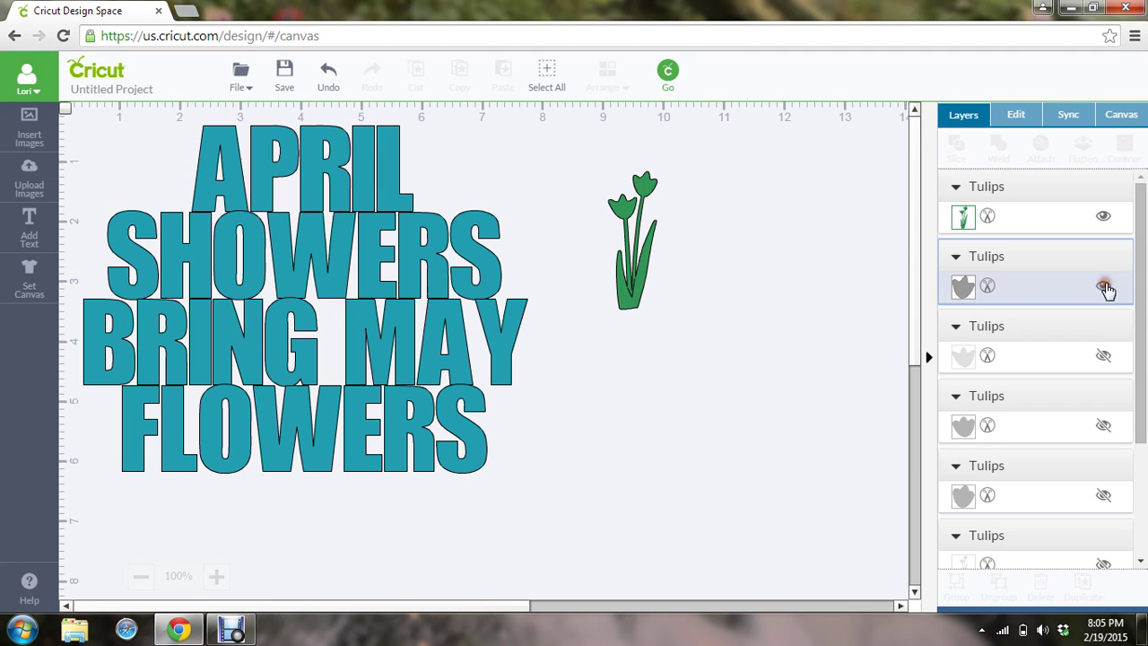
left_click(1102, 355)
left_click(1104, 412)
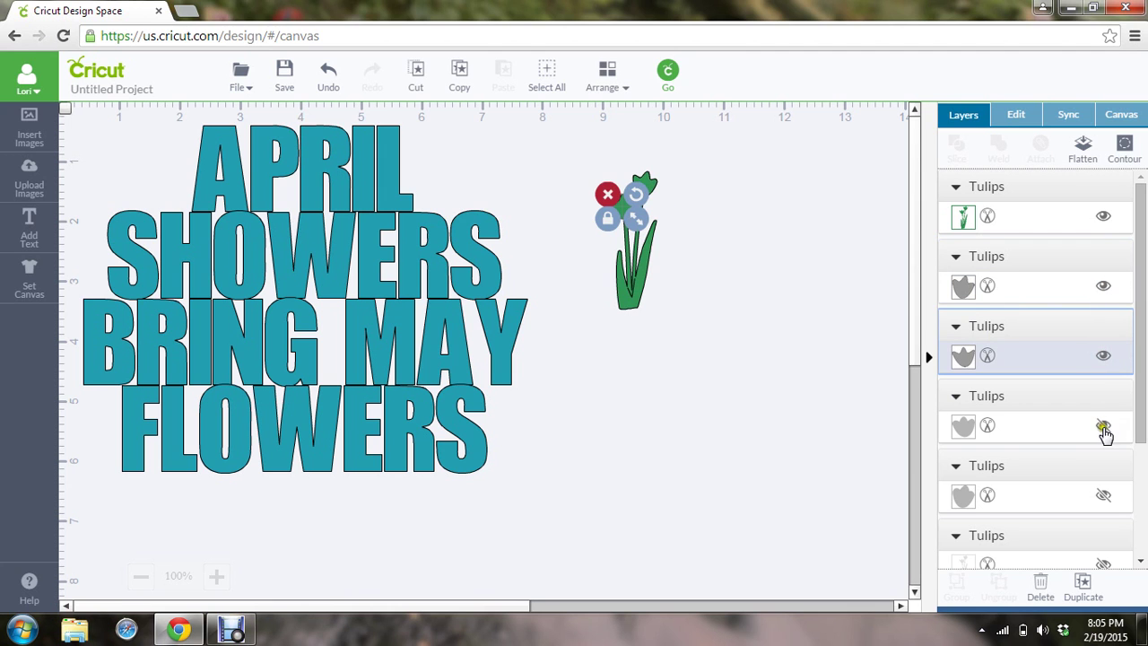
left_click(1103, 498)
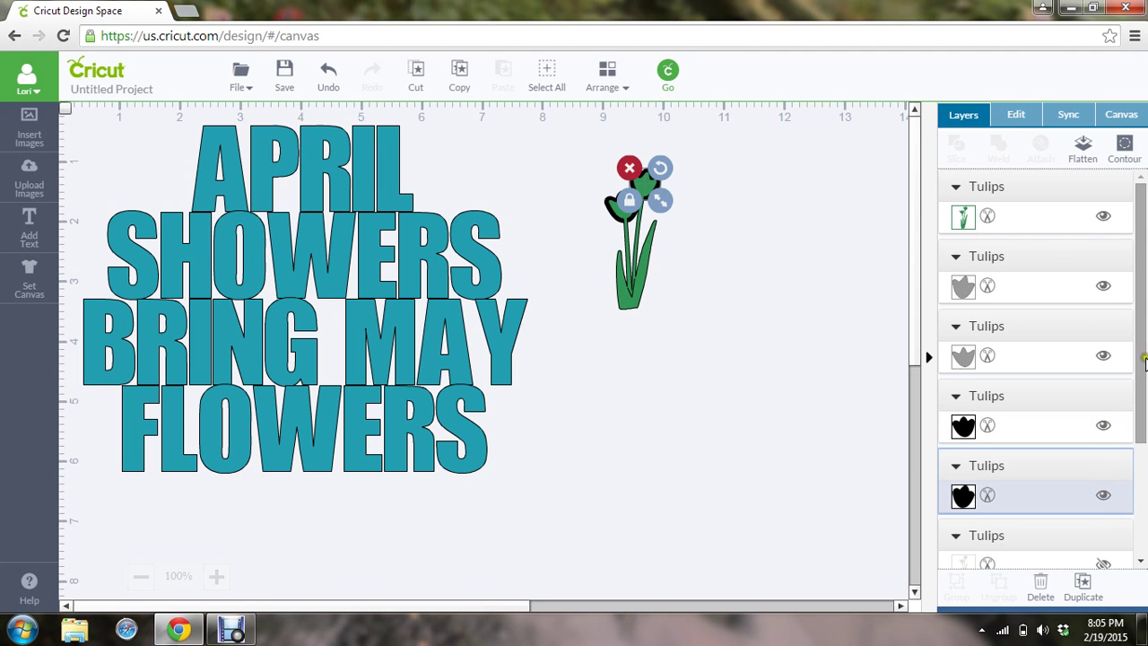
left_click_drag(1142, 348, 1141, 414)
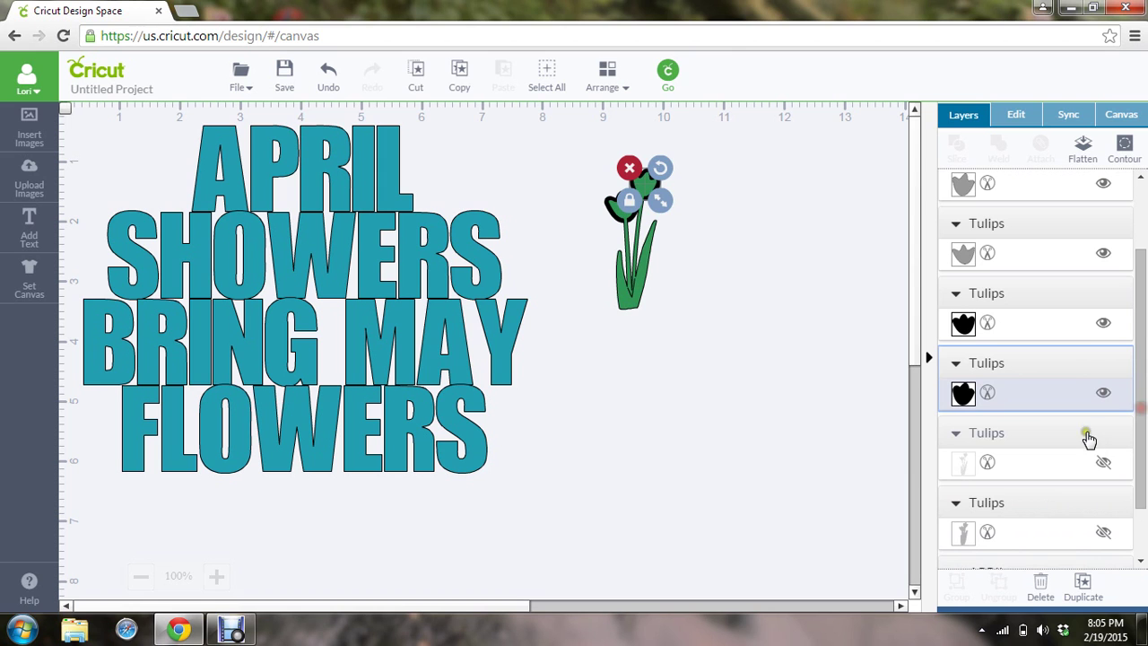
left_click(1097, 463)
left_click(1102, 533)
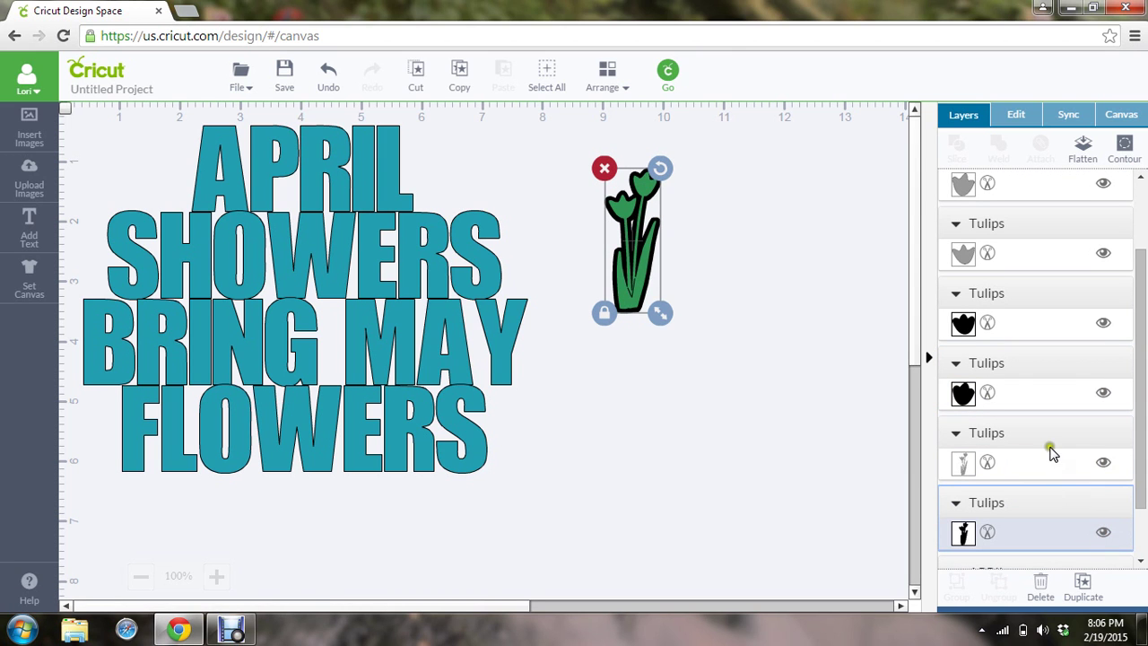
Step: Delete the grey and black tulip heads, black silhouette and green layers, keeping the grey silhouette
left_click(1035, 395)
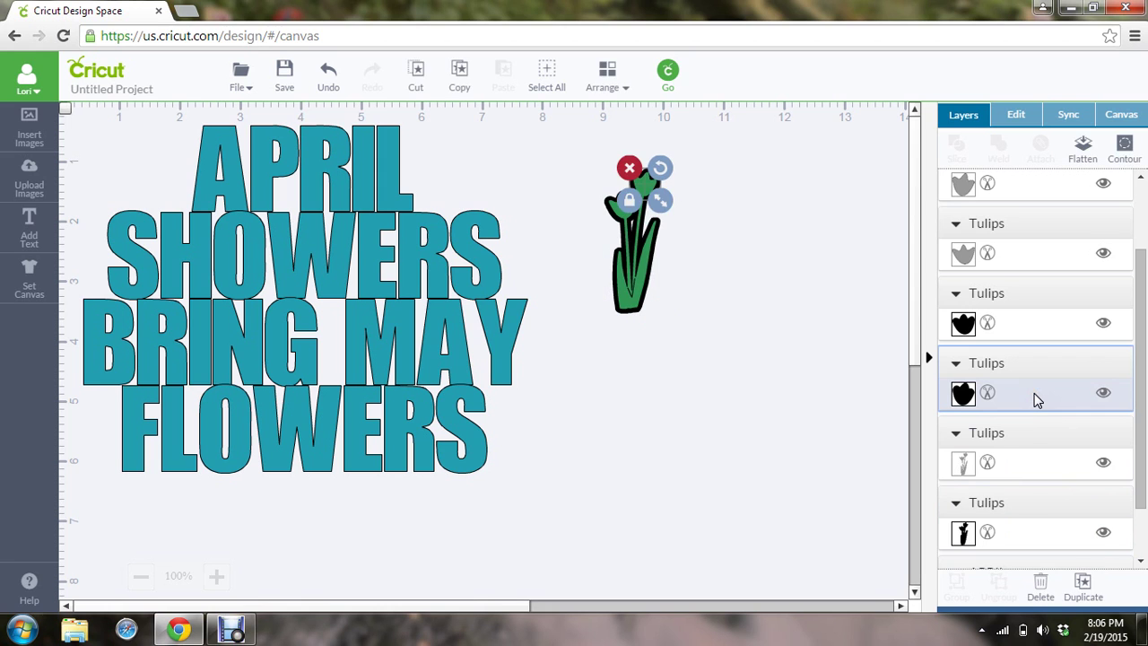
left_click(1024, 359)
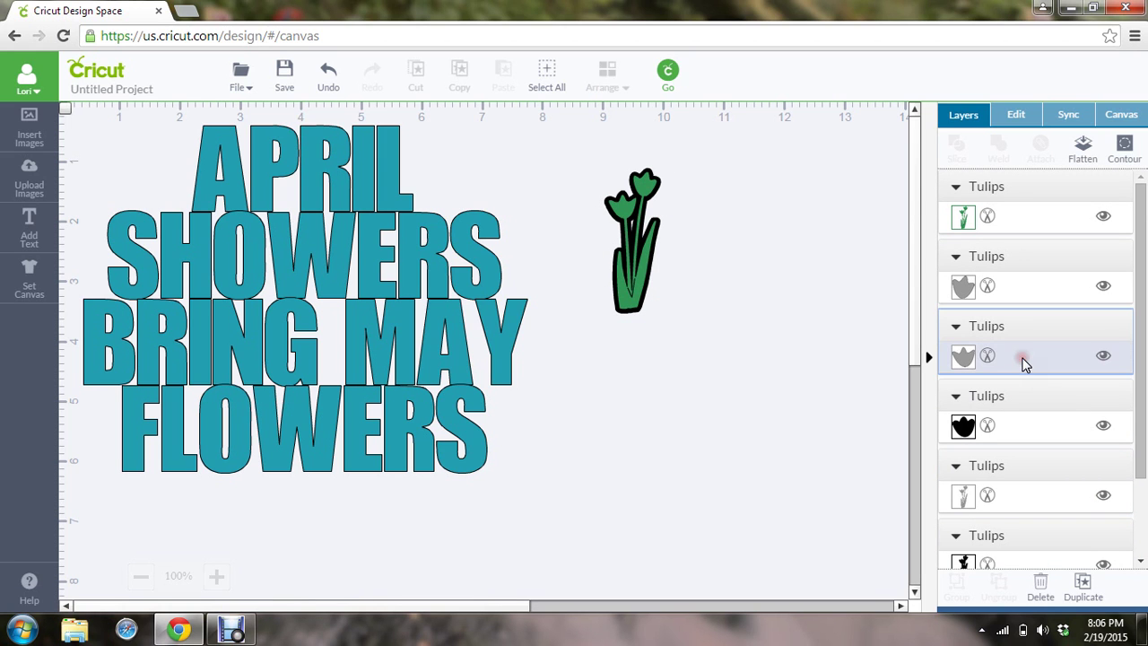
key("Delete")
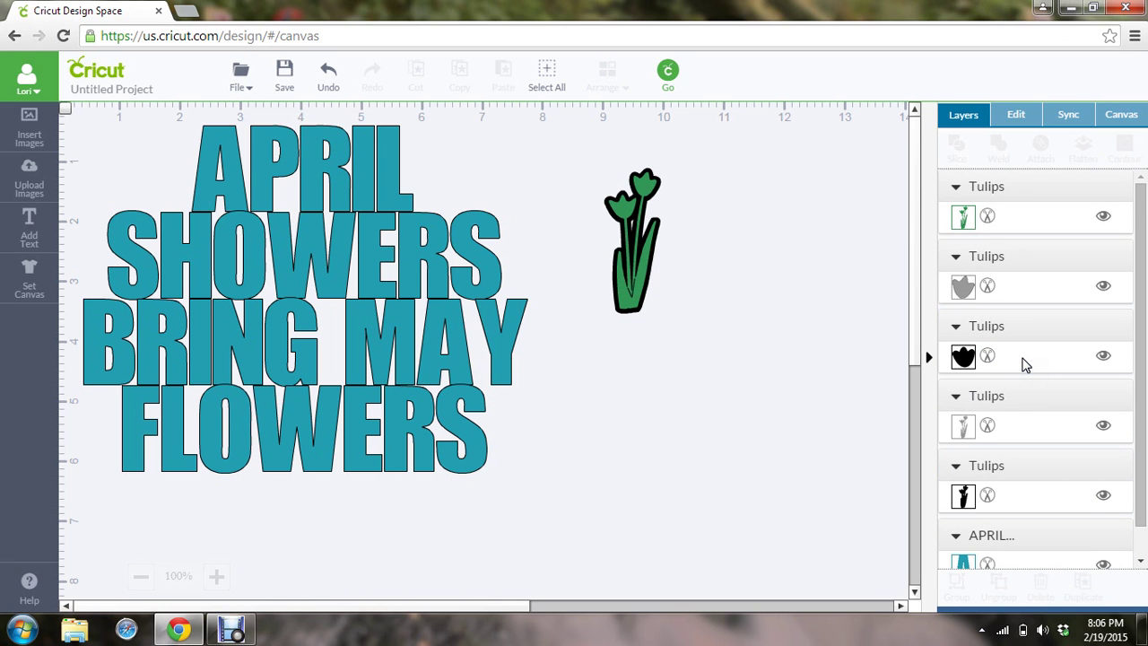
left_click(1024, 364)
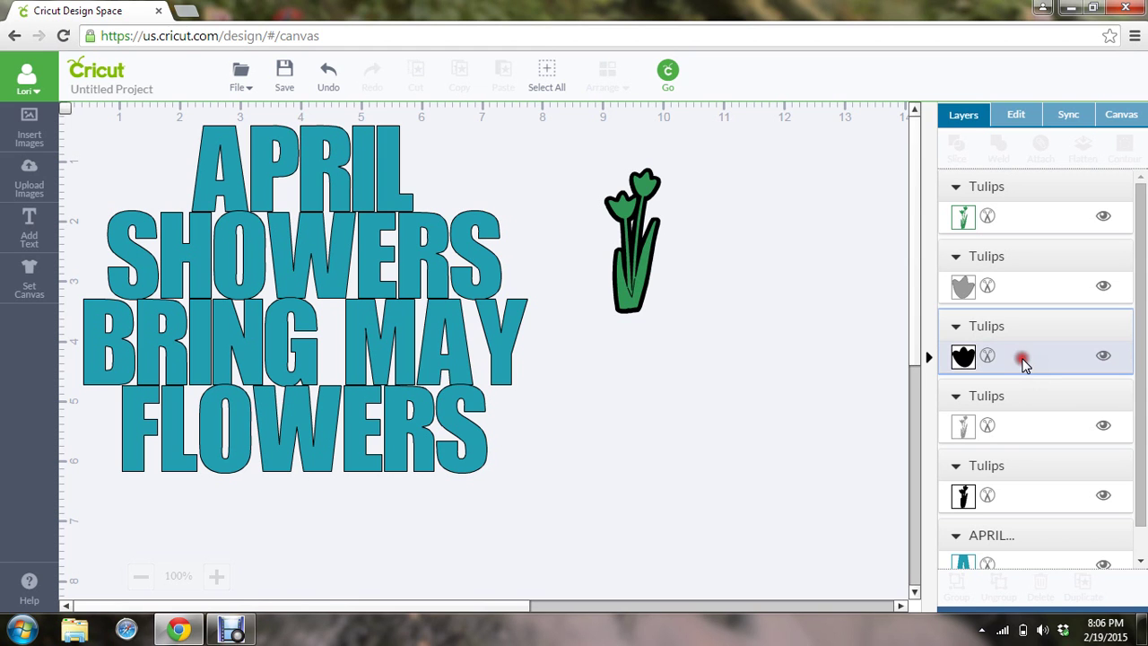
key("Delete")
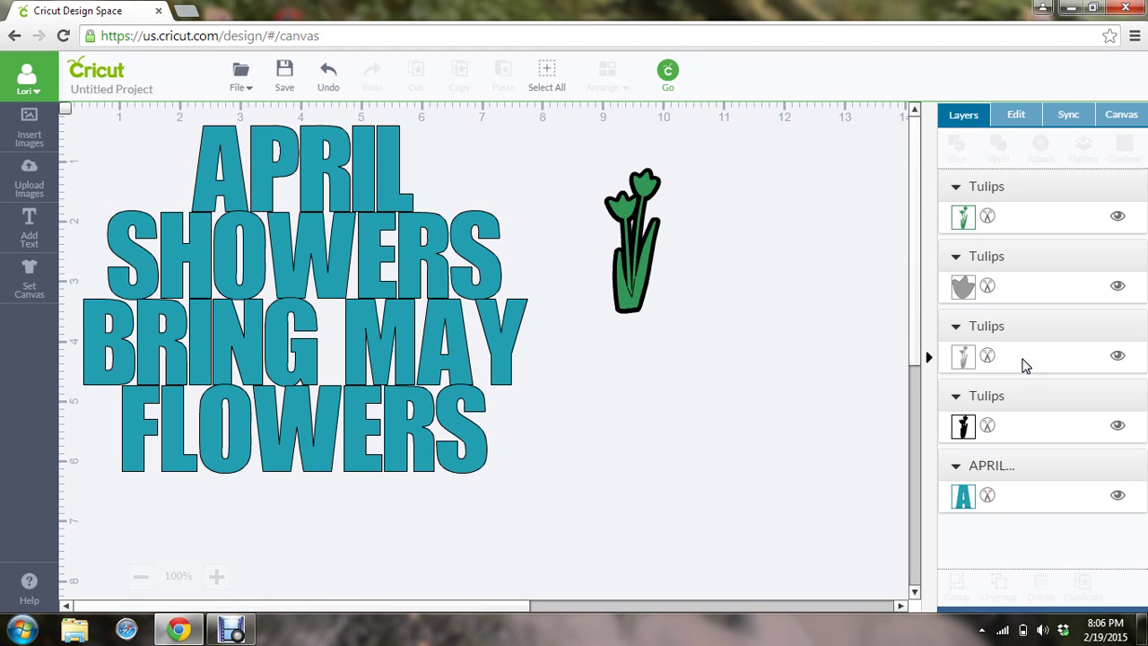
left_click(1016, 430)
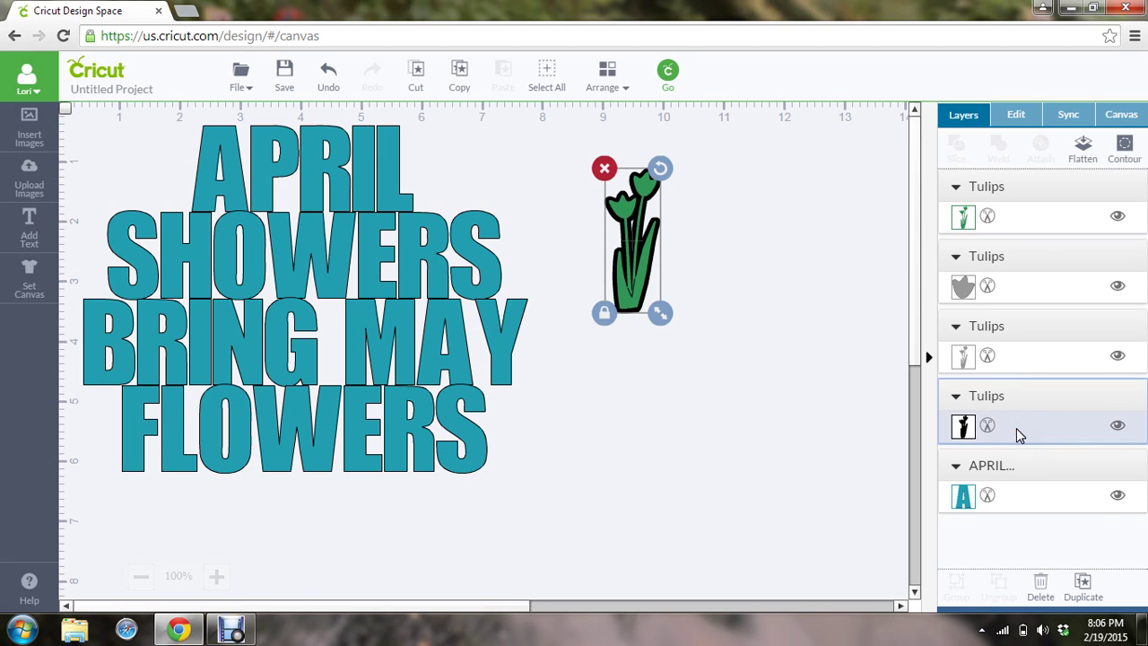
key("Delete")
left_click(1027, 221)
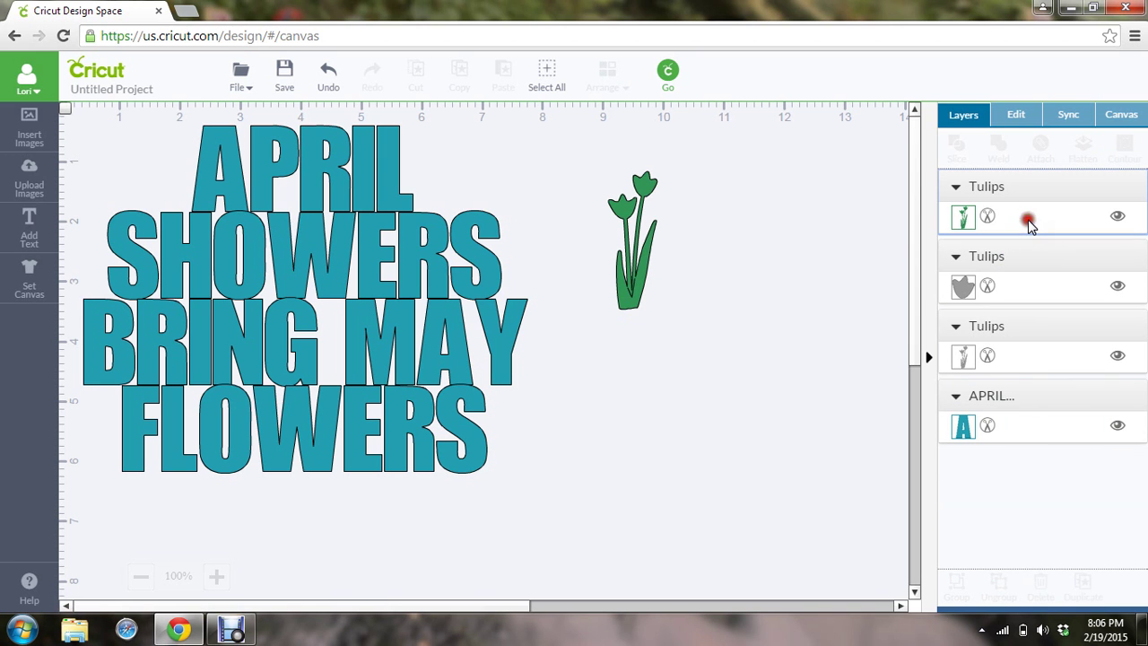
key("Delete")
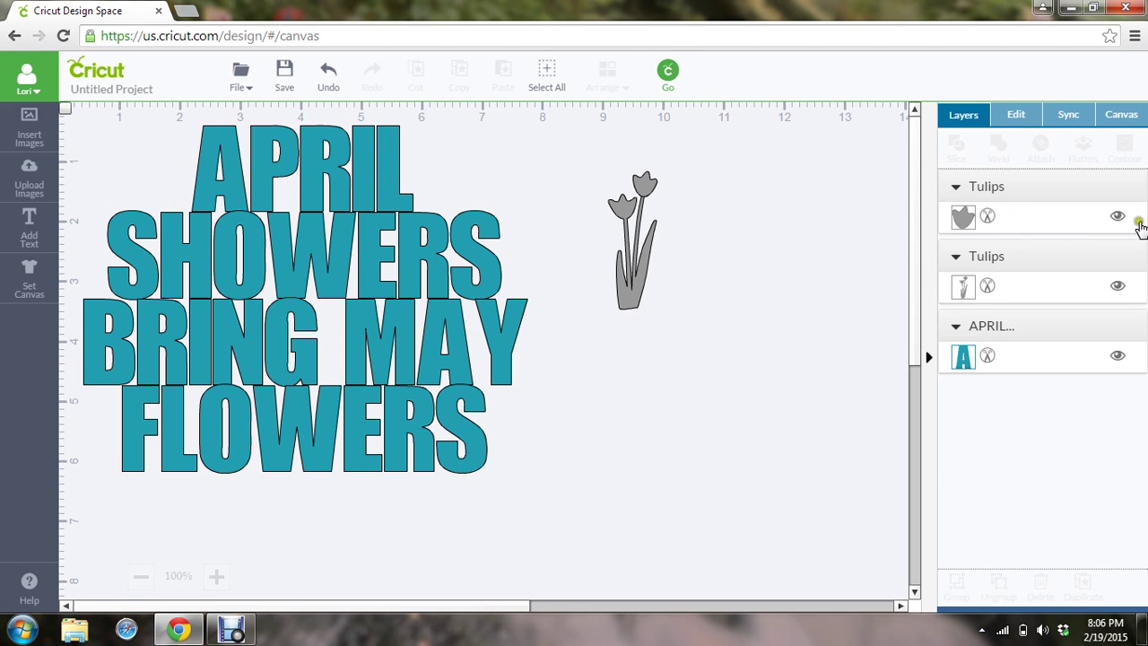
left_click(1037, 231)
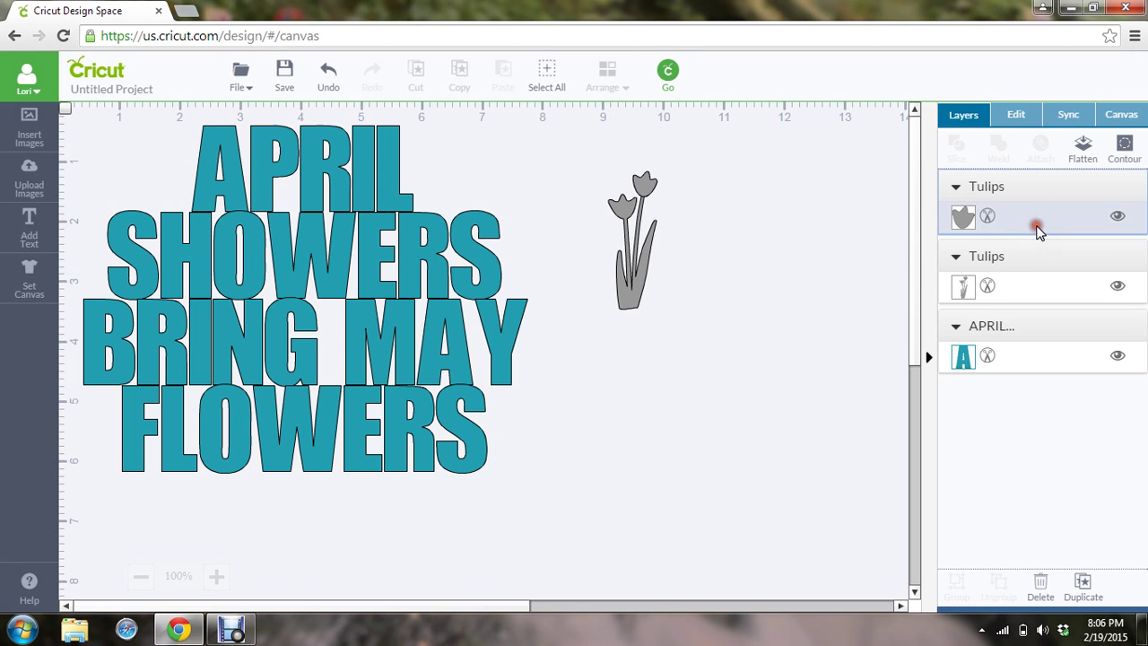
key("Delete")
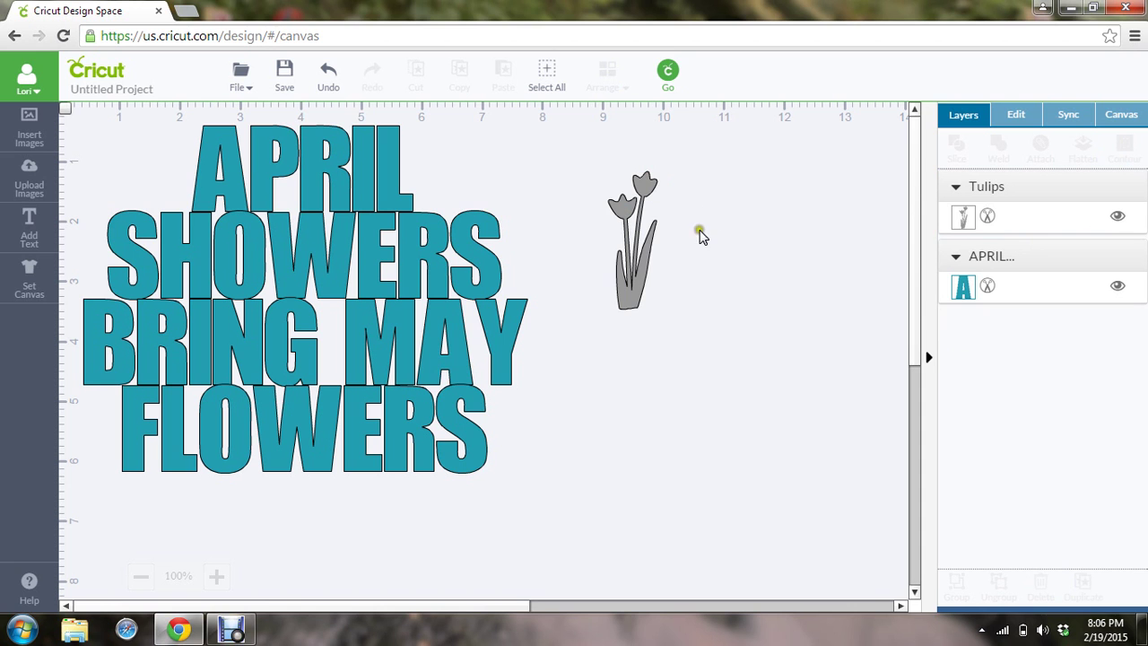
Step: Drag the grey tulip onto the lettering, enlarge it, and centre it from APRIL to FLOWERS
left_click_drag(633, 260, 268, 234)
left_click_drag(282, 286, 463, 448)
mouse_move(271, 298)
left_mouse_down()
mouse_move(288, 313)
mouse_move(283, 304)
left_mouse_up()
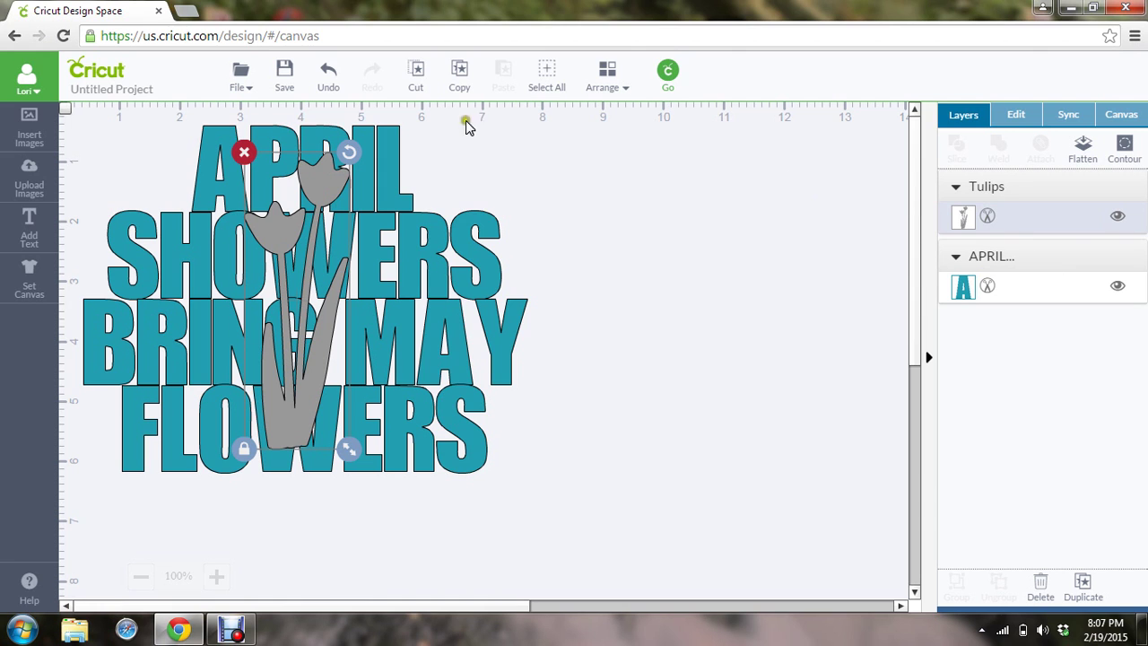
Step: Select the tulip and lettering together and Slice them into three Sliced Image layers
left_click(546, 72)
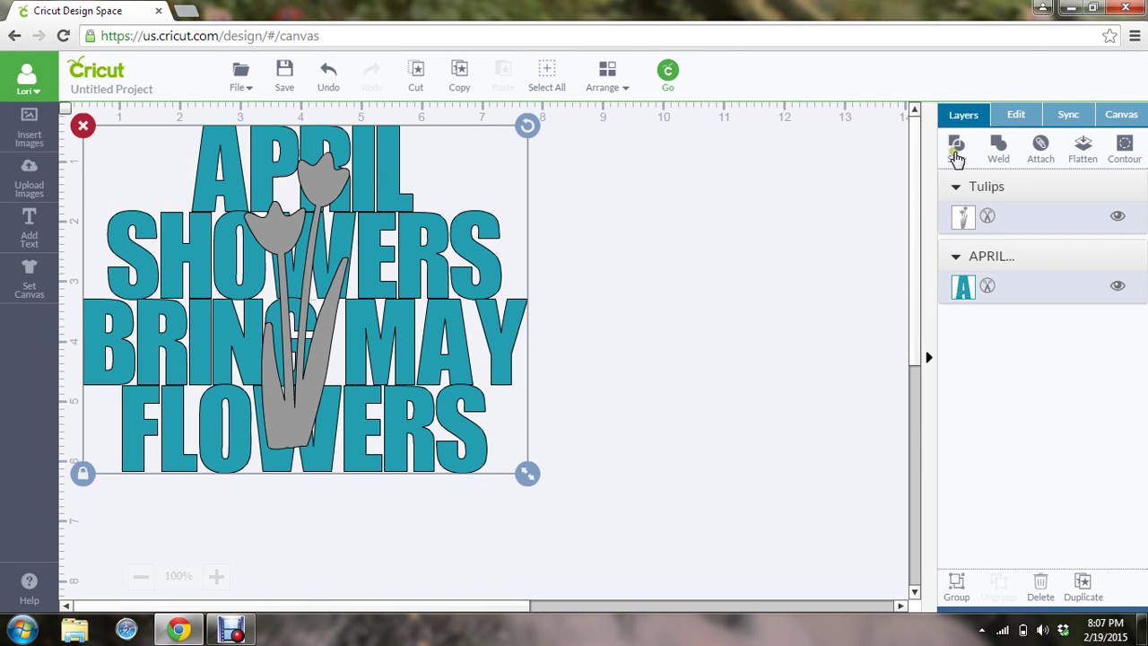
left_click(957, 153)
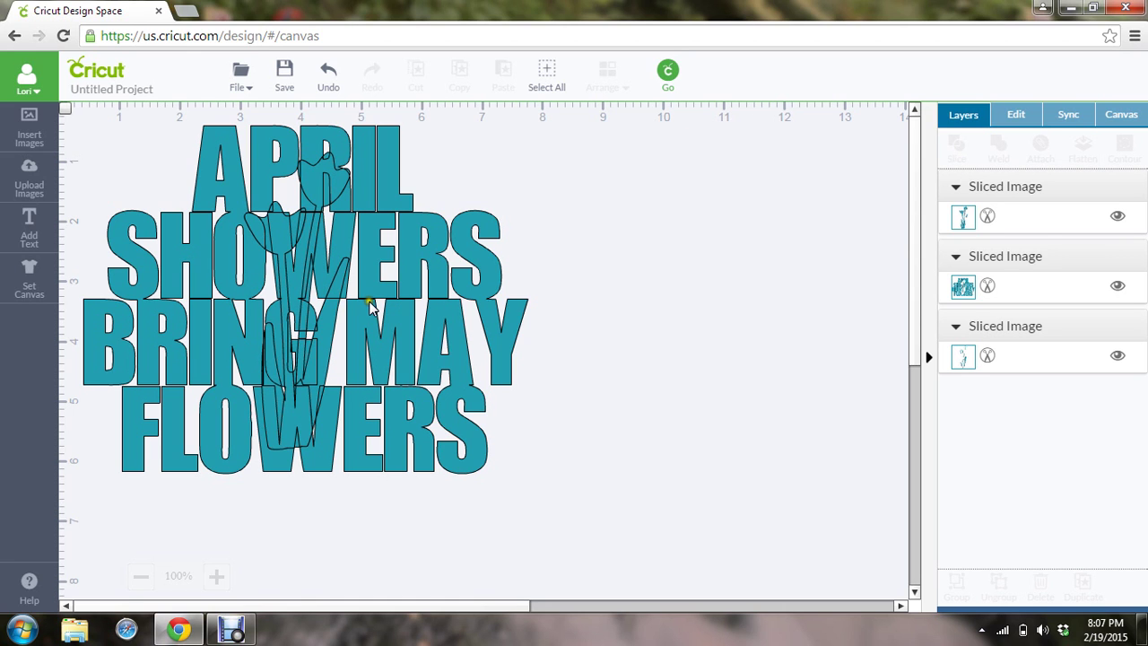
Step: Colour the first Sliced Image tulip piece white
left_click(966, 221)
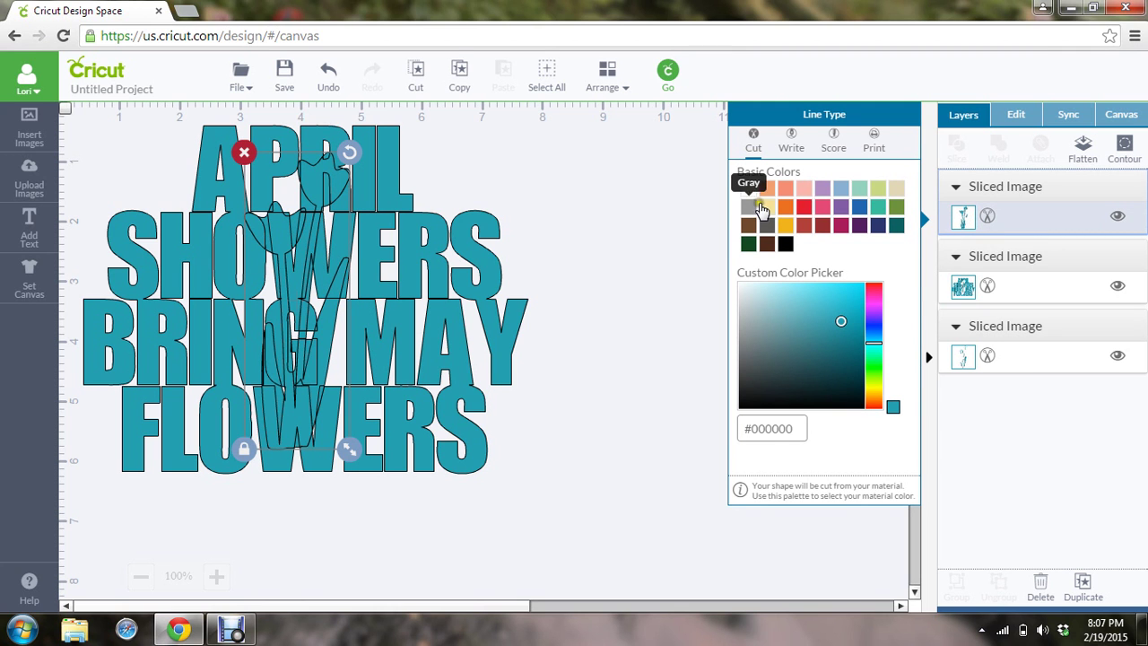
left_click(763, 207)
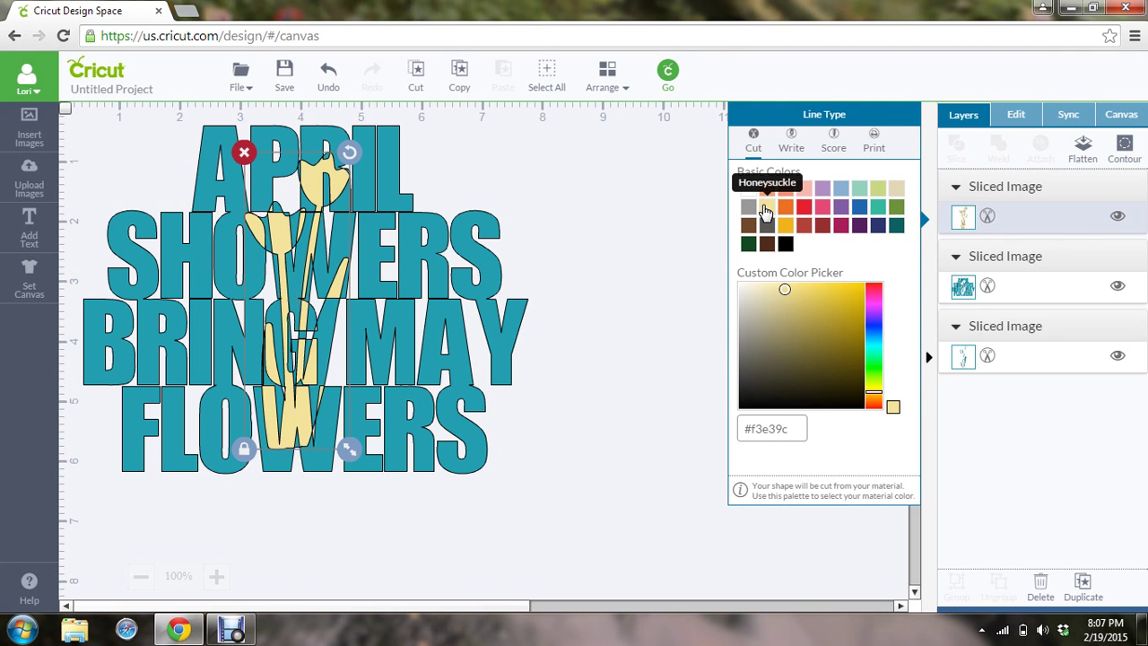
left_click(749, 190)
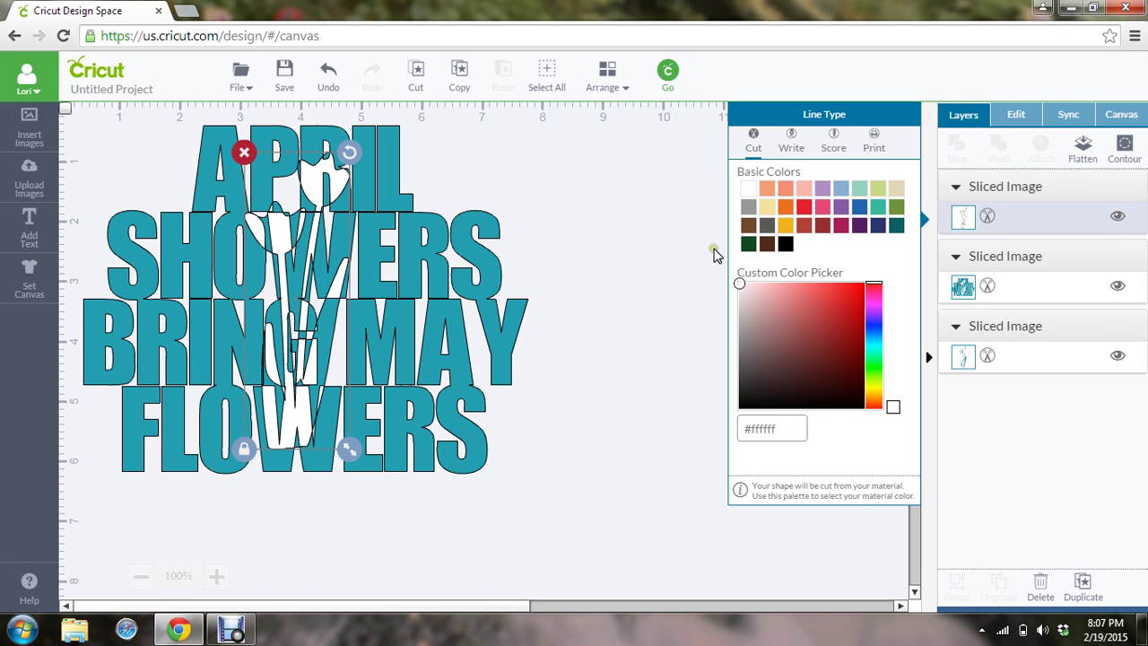
left_click(705, 282)
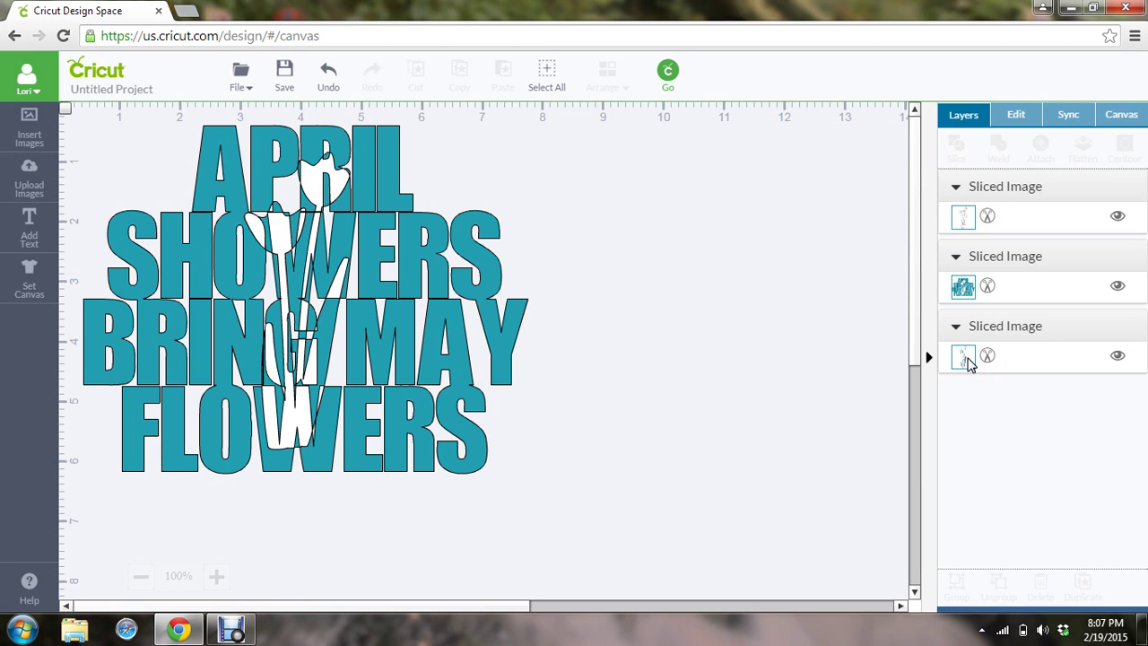
Step: Delete the third Sliced Image layer, the leftover tulip scrap
left_click(963, 357)
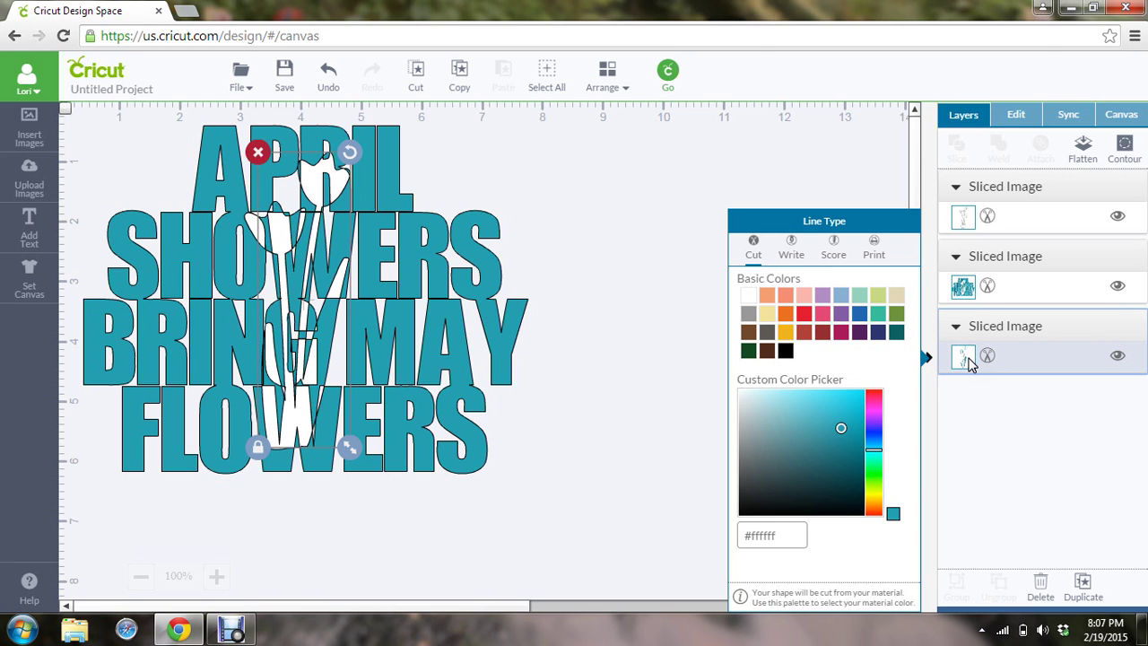
key("Delete")
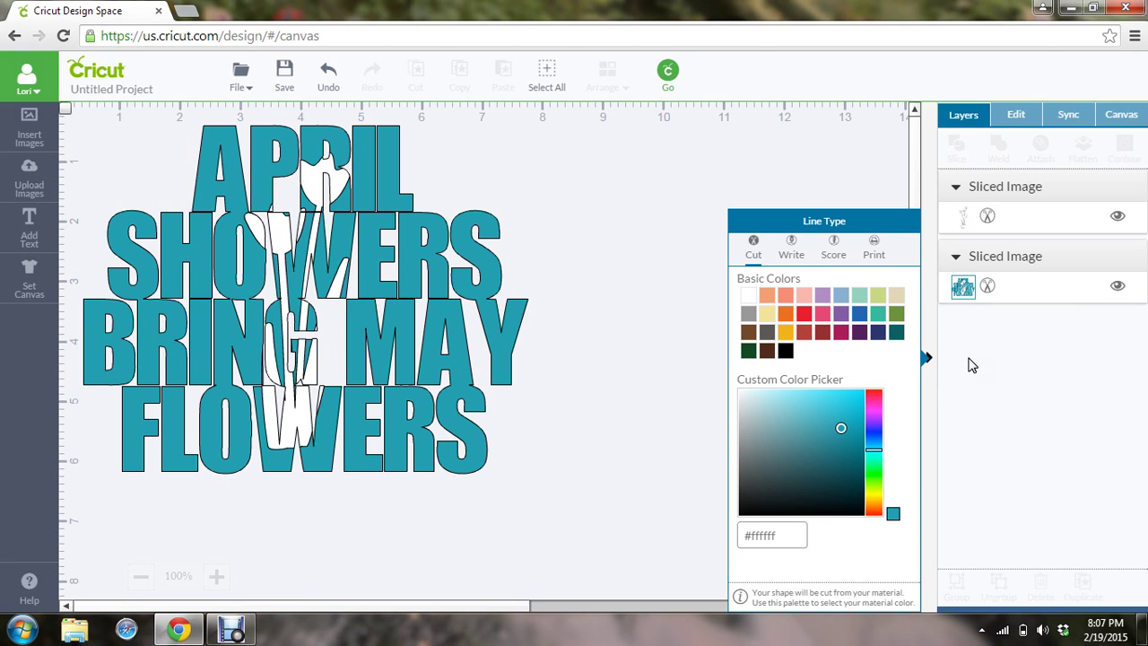
left_click(624, 274)
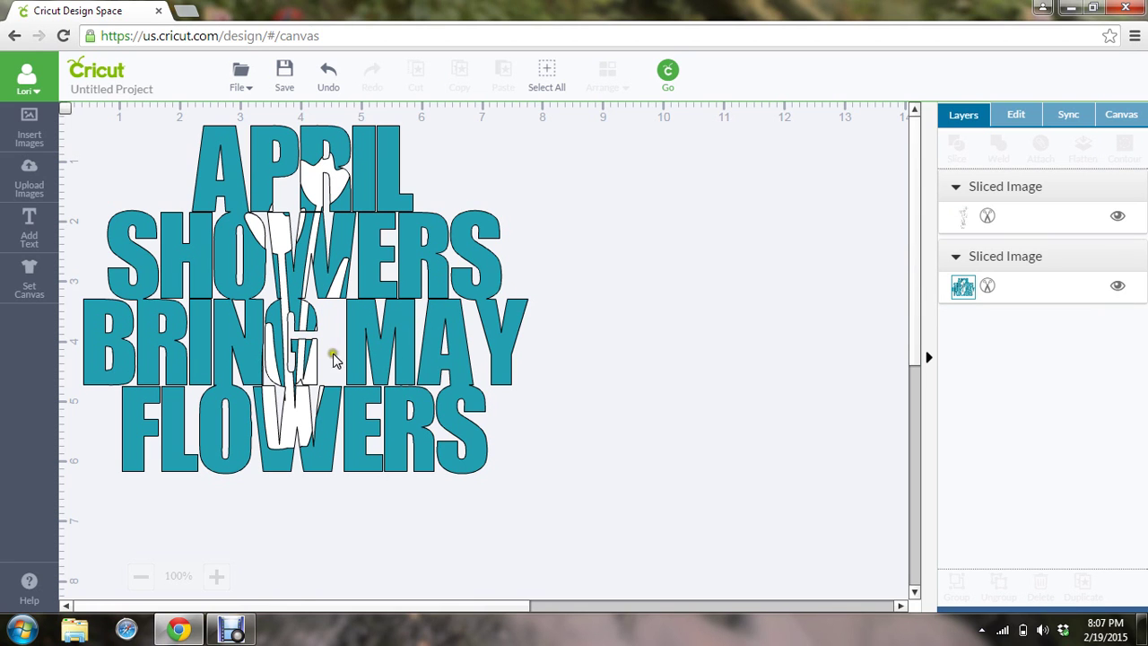
left_click(308, 410)
Step: Colour the tulip cut-out layer Cactus Pink (#f9b6ad) from Basic Colors
left_click(1023, 155)
left_click(961, 215)
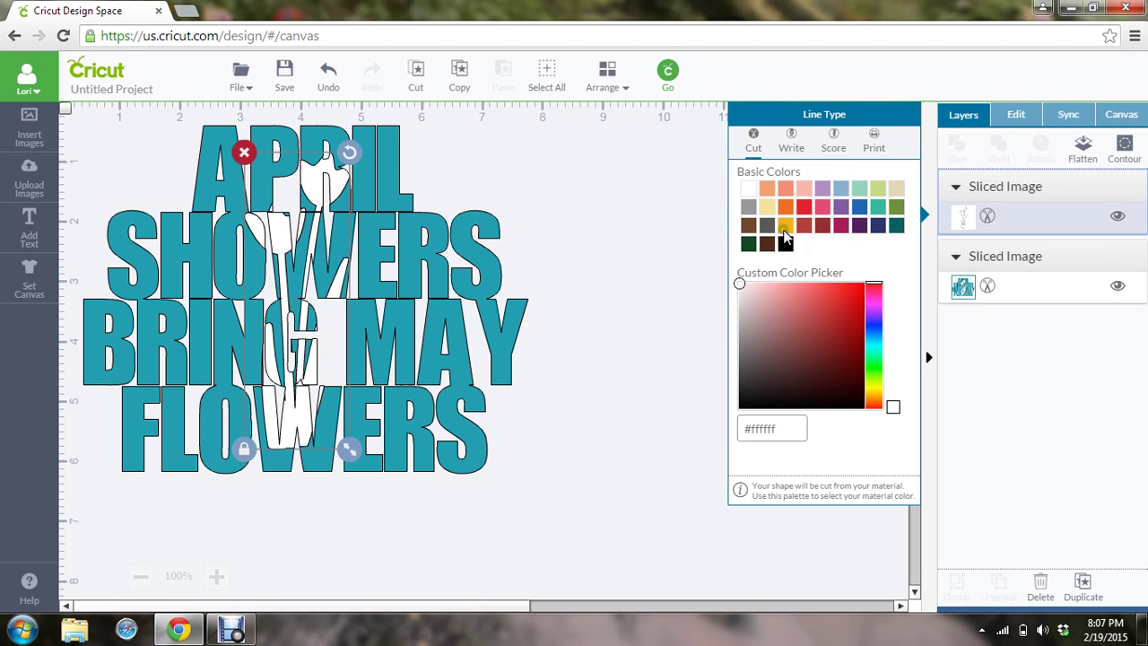
left_click(804, 193)
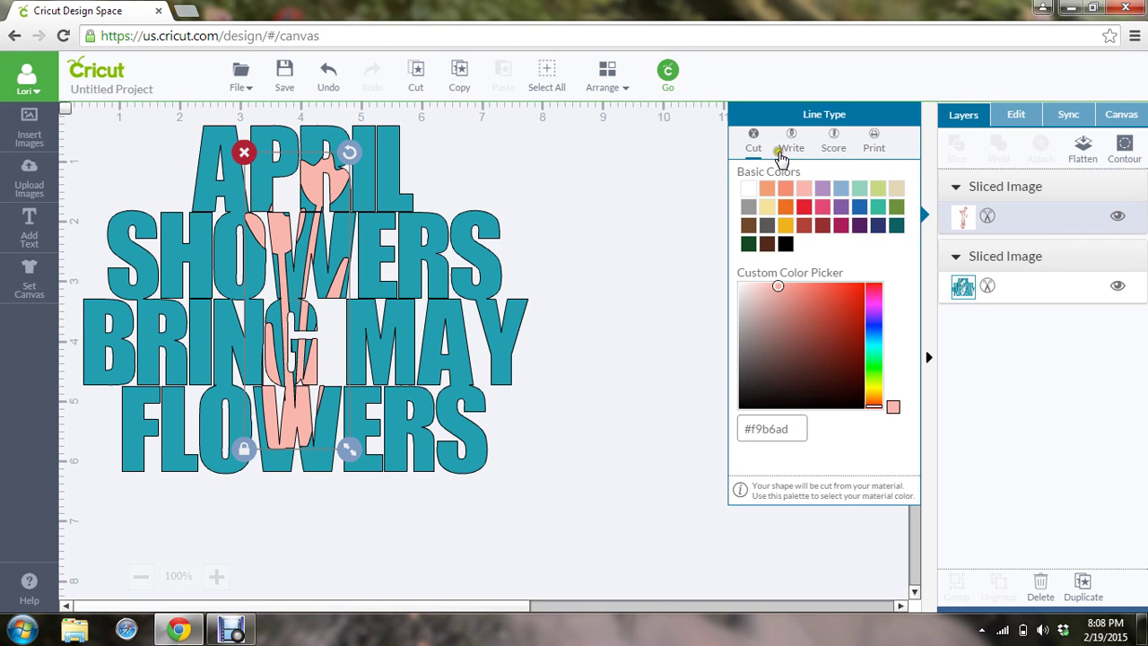
left_click(717, 175)
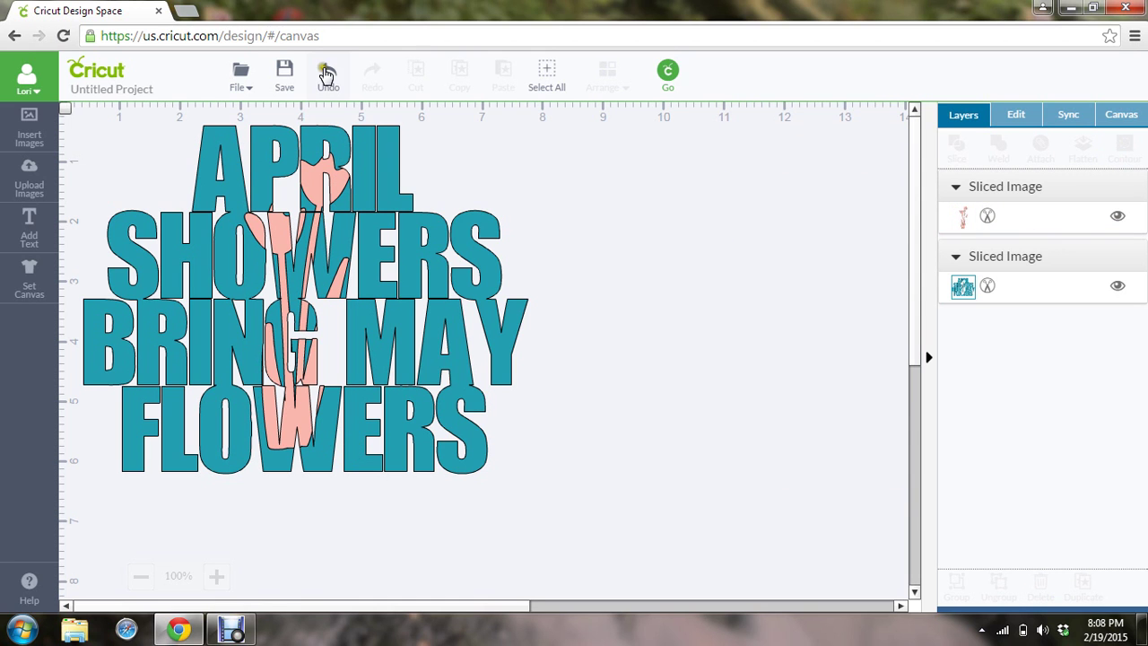
Step: Undo the colour changes, scrap deletion and slice to restore the separate grey tulips
left_click(325, 77)
left_click(327, 77)
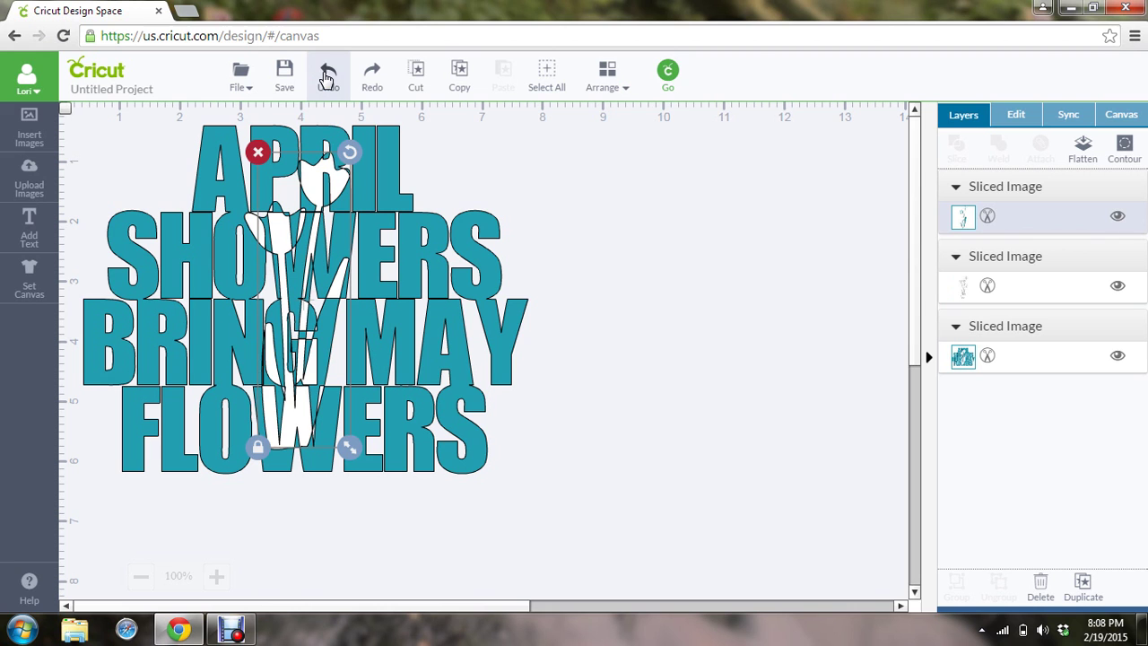
left_click(325, 77)
left_click(325, 77)
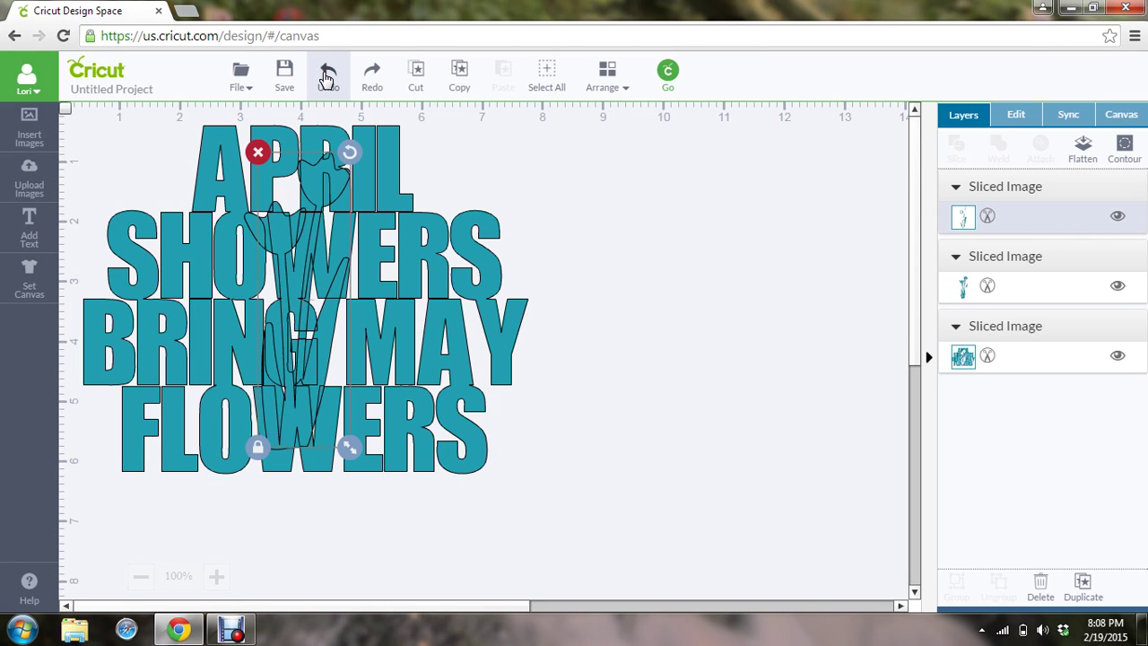
left_click(326, 77)
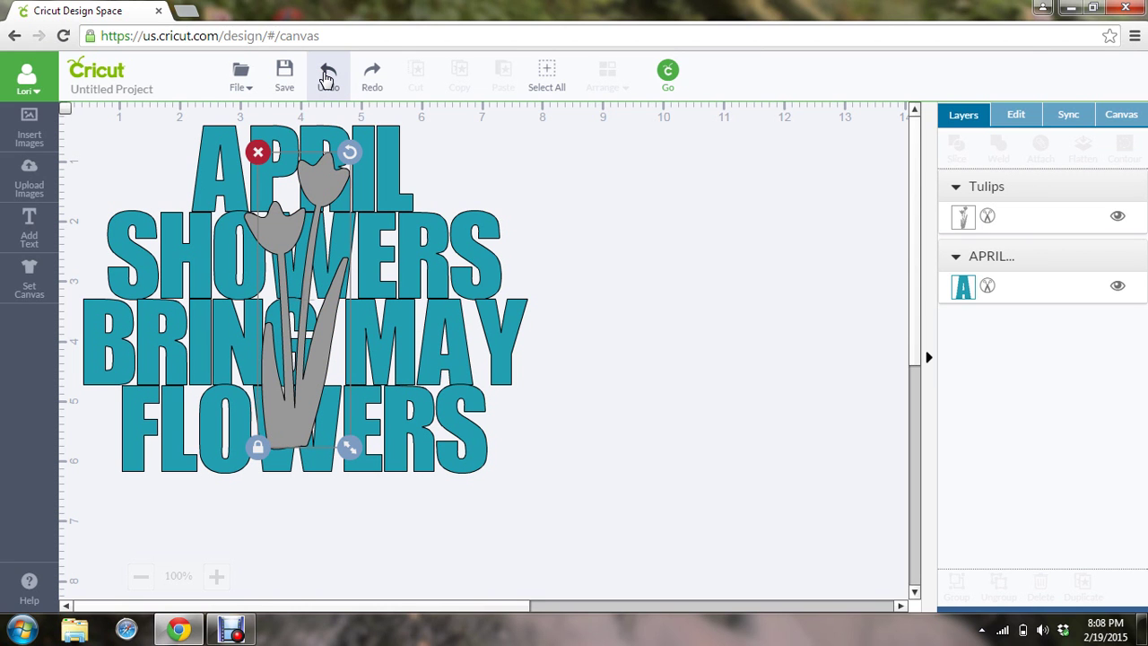
Step: Tilt the tulips slightly counter-clockwise and move them left over BRING
left_click_drag(350, 152, 300, 148)
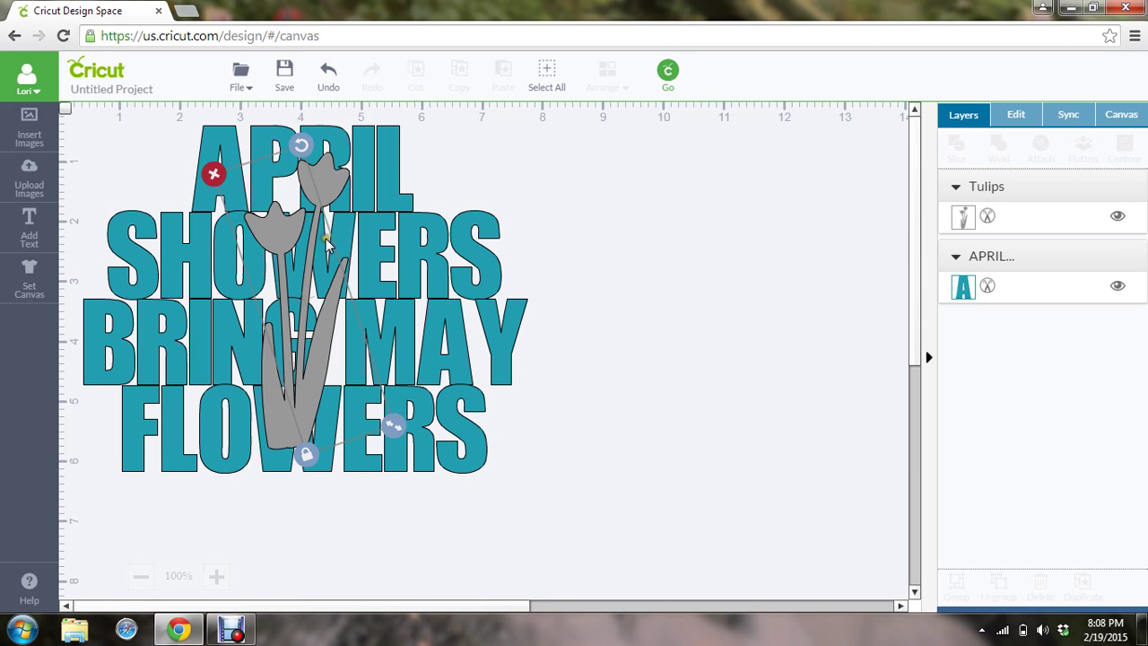
left_click(368, 277)
left_click_drag(369, 276, 257, 284)
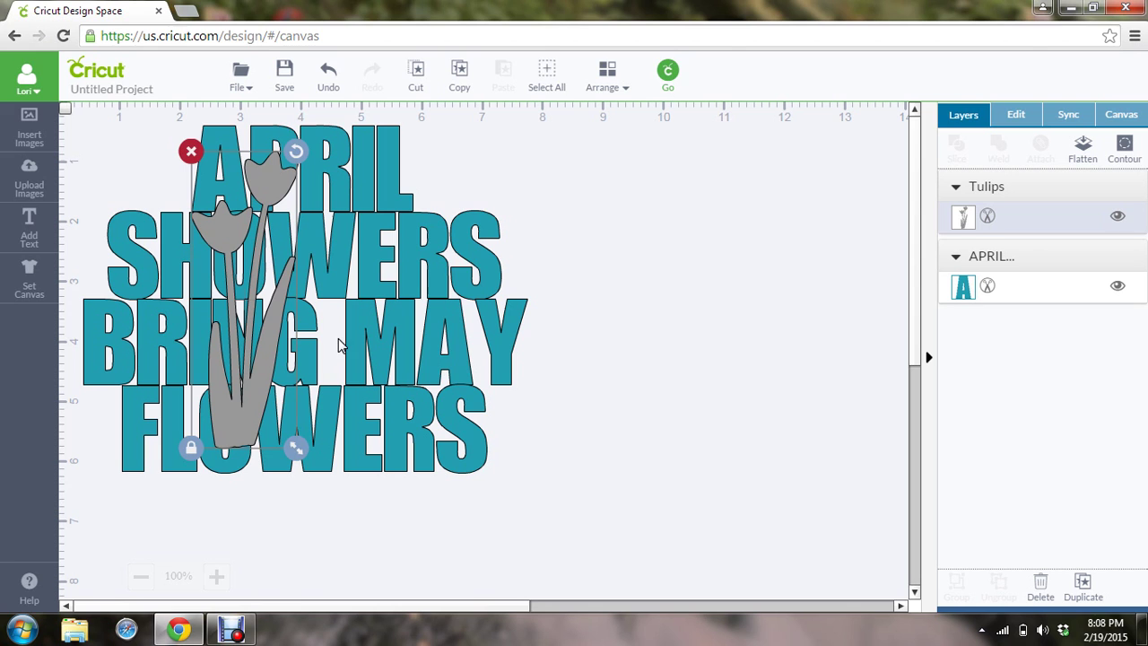
Step: Slice the tulips through the lettering and colour the tulip piece Rose Pink
left_click(546, 76)
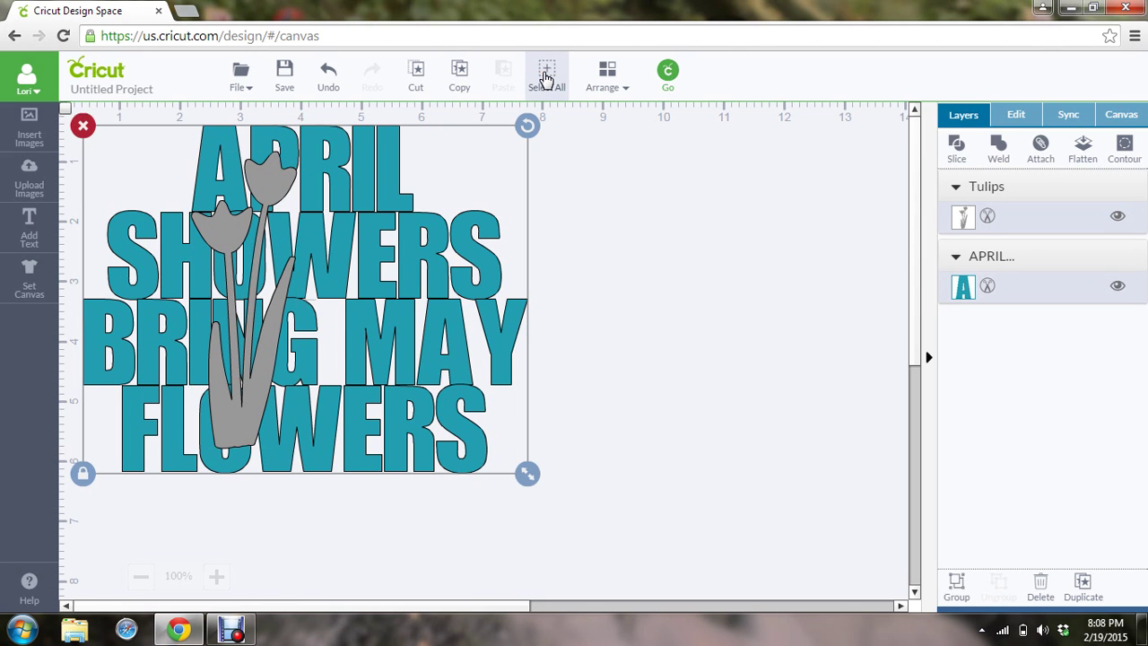
left_click(962, 149)
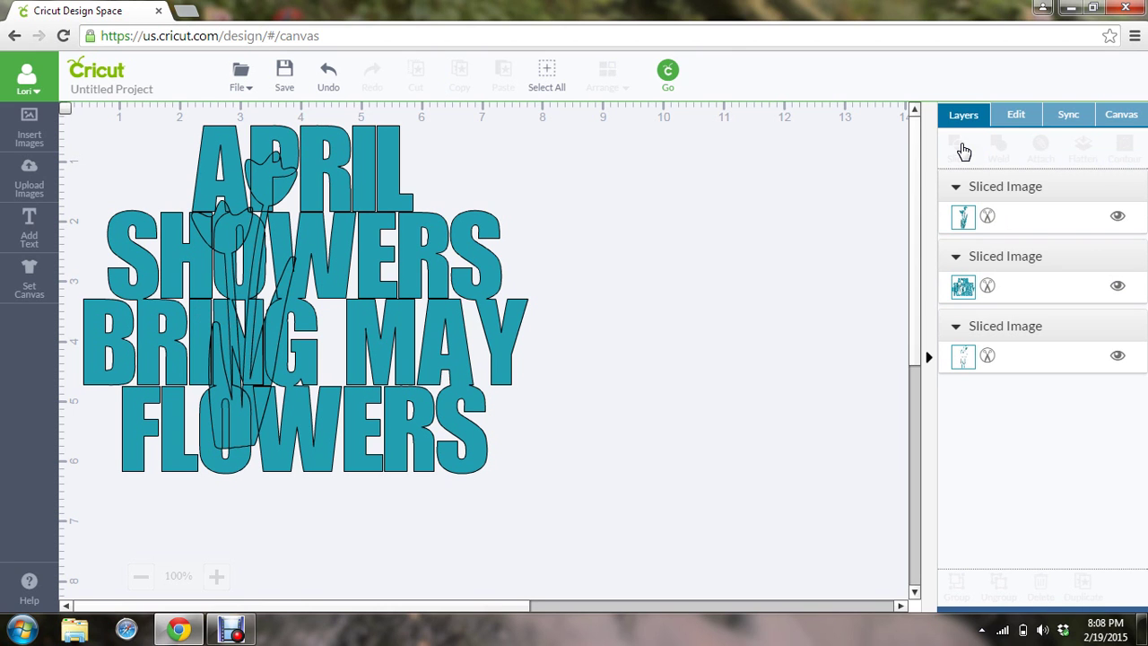
left_click(964, 217)
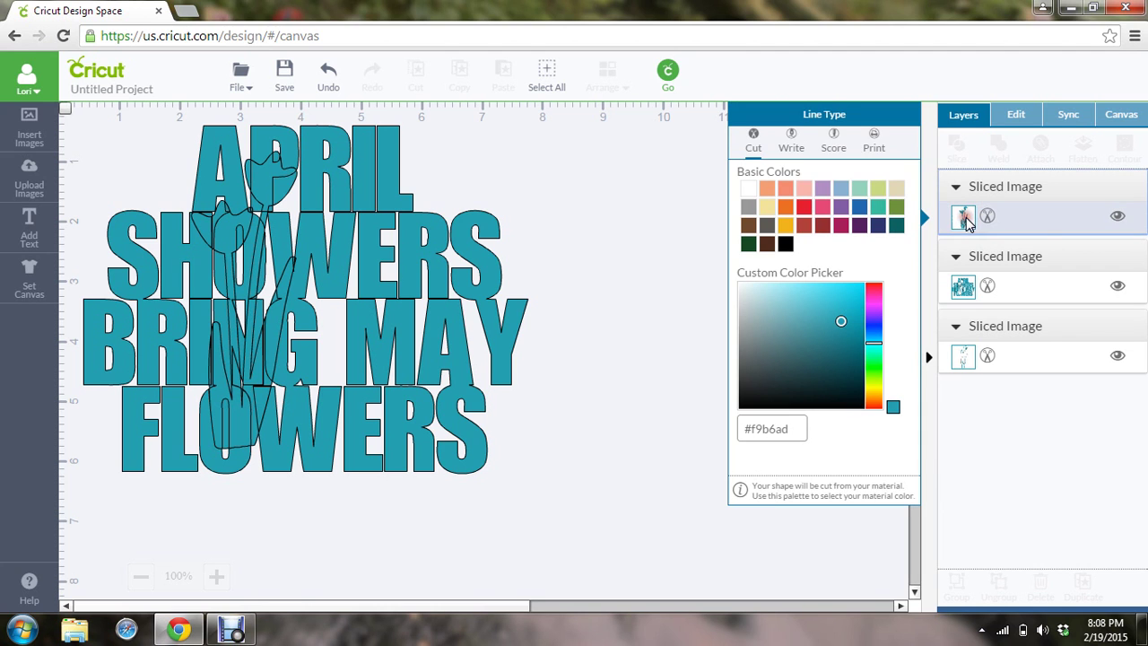
left_click(823, 208)
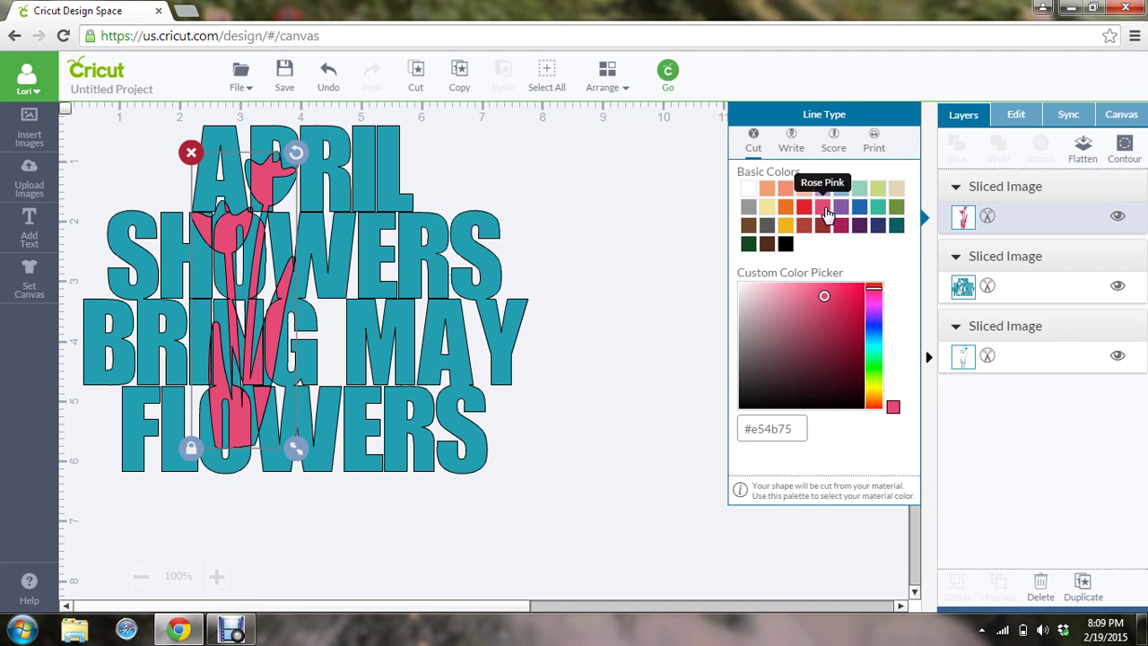
Step: Delete the leftover tulip scrap layer
left_click(641, 277)
left_click(965, 357)
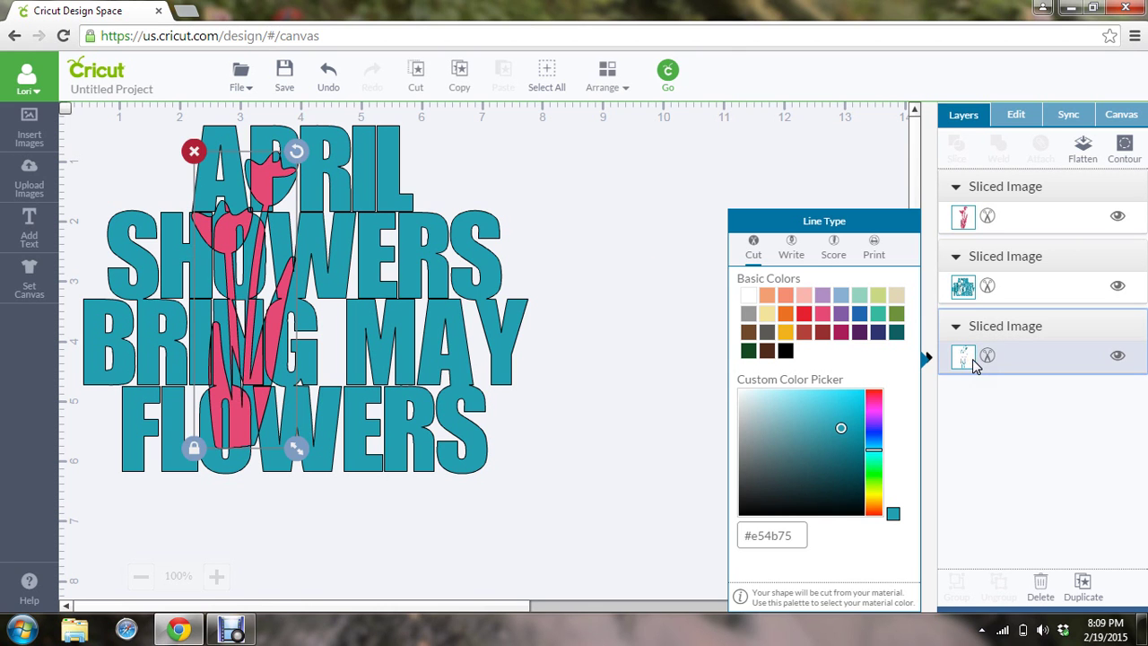
key("Delete")
left_click(733, 168)
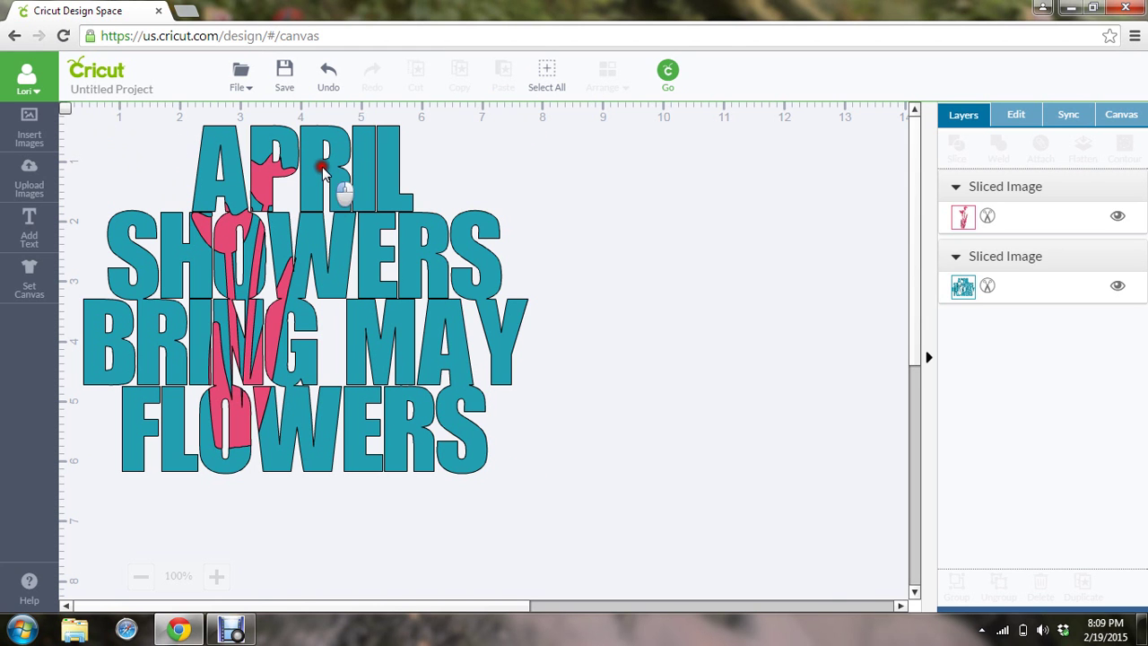
Step: Verify the slice, group the pink tulips with the teal lettering, and nudge the group right and down
left_click_drag(104, 131, 391, 266)
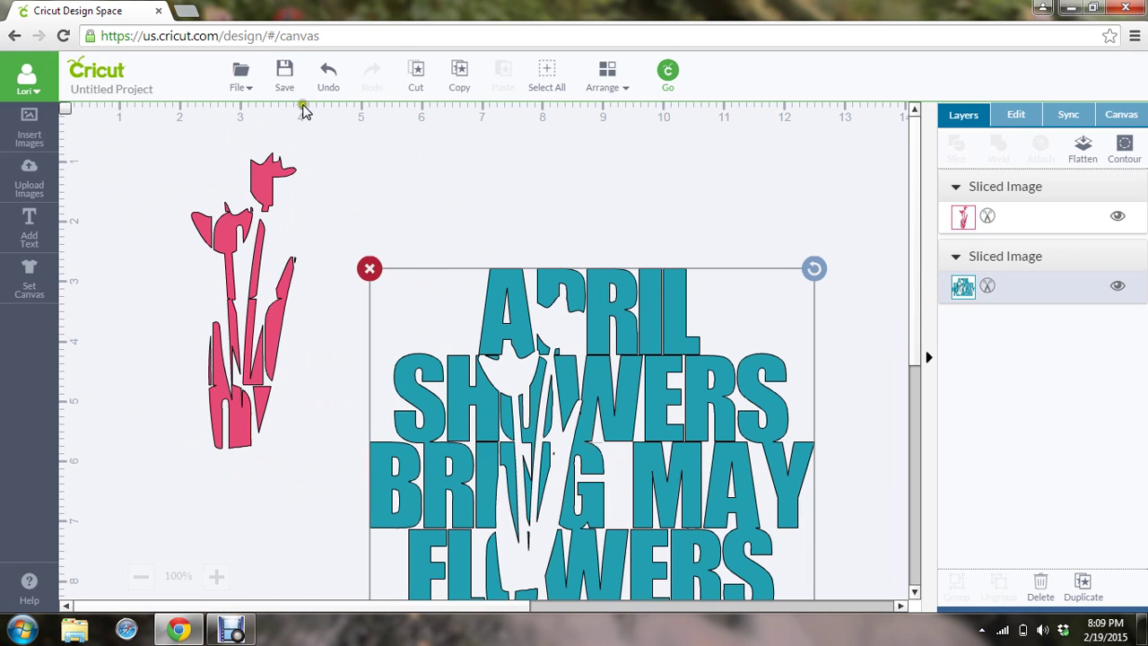
left_click(325, 79)
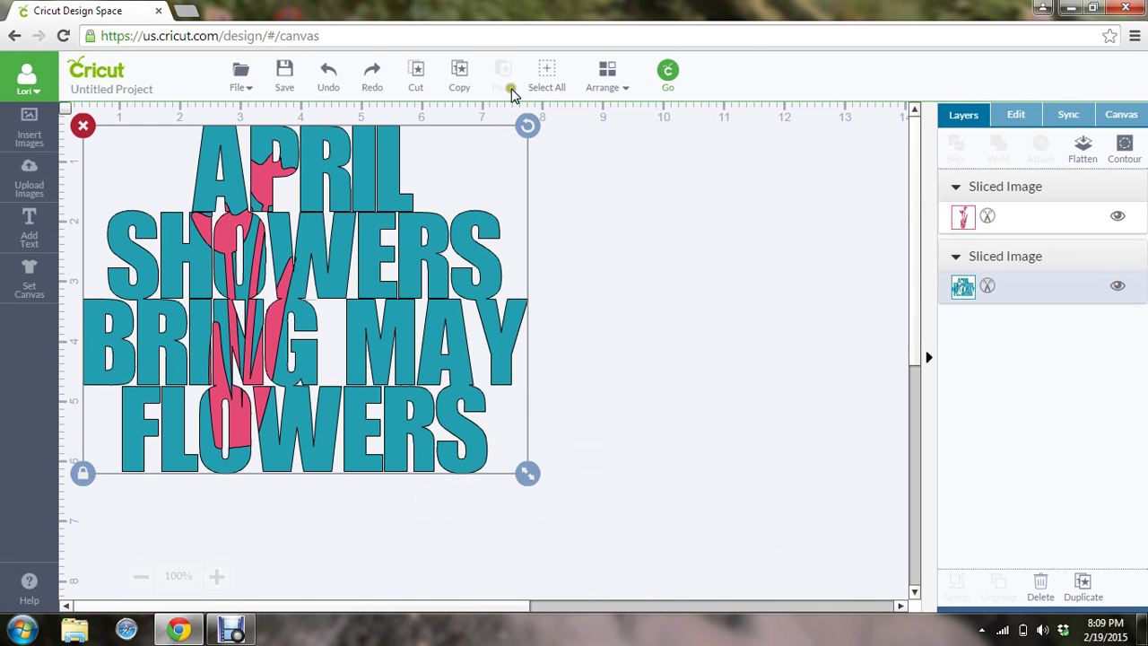
left_click(541, 78)
right_click(332, 125)
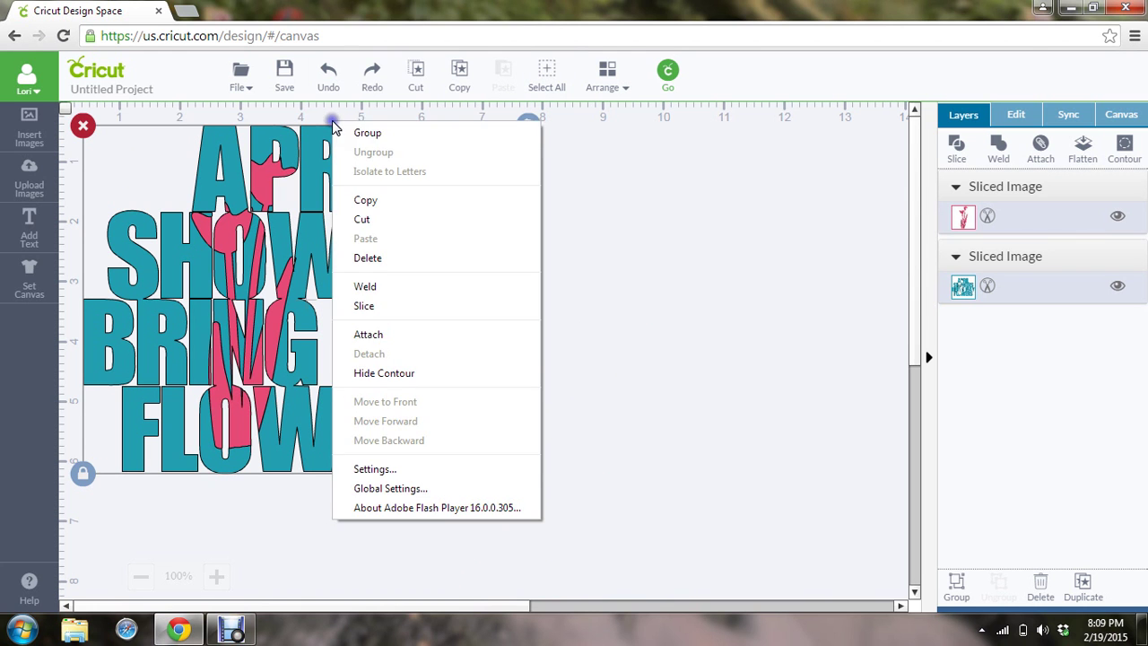
left_click(357, 135)
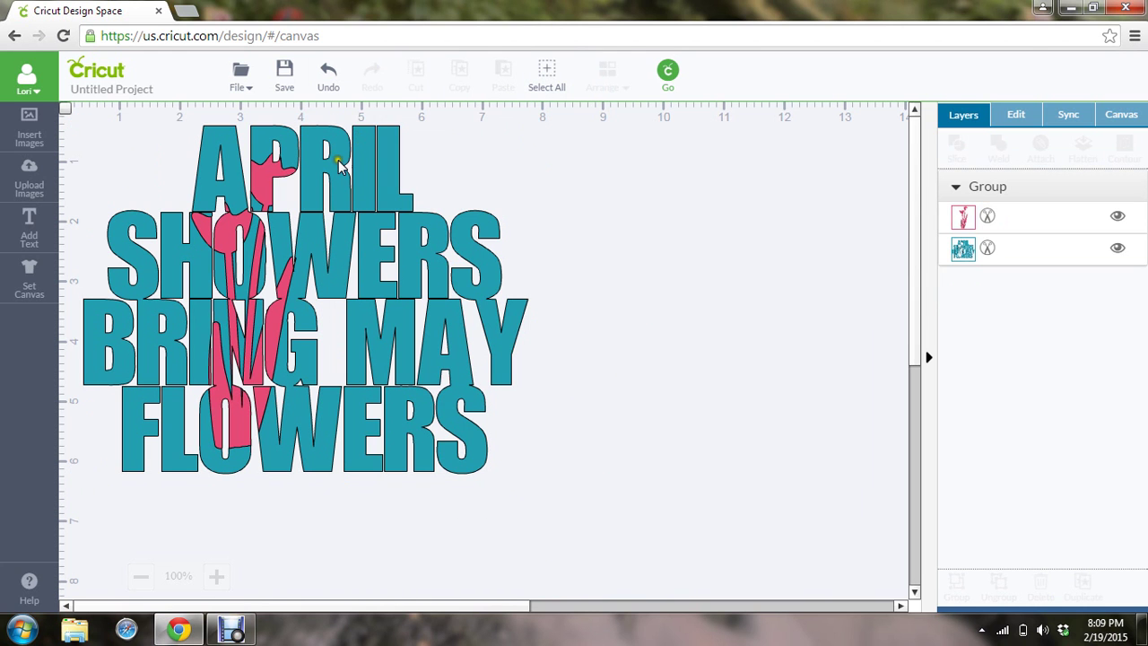
left_click_drag(273, 224, 299, 224)
left_click_drag(278, 281, 278, 281)
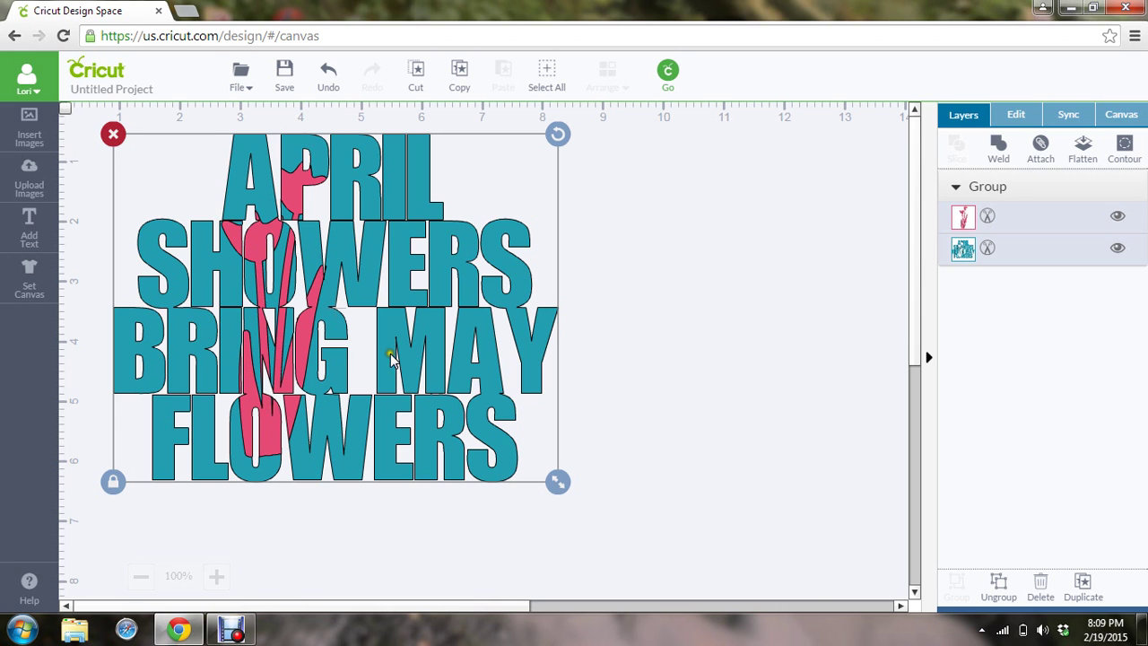
left_click(692, 275)
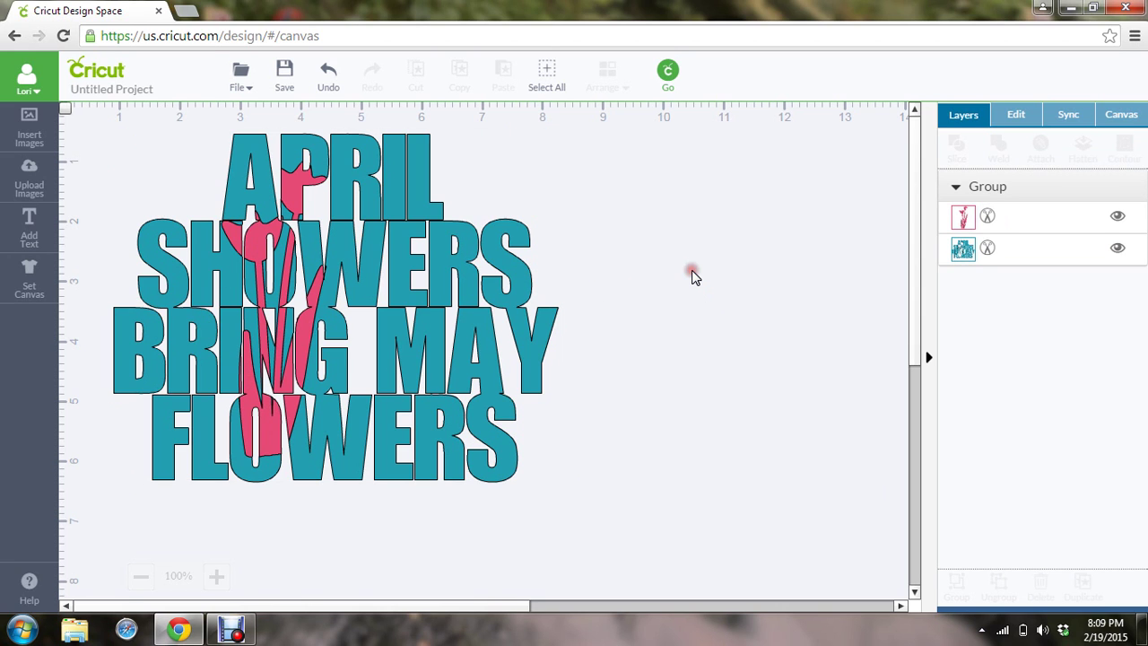